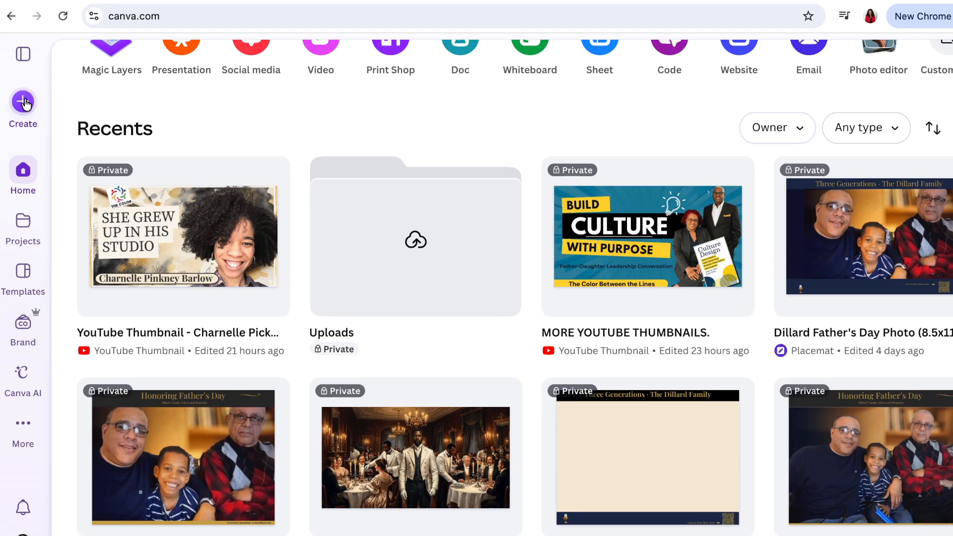
- Create a new custom-size design 11 in wide and 8.5 in high
left_click(24, 101)
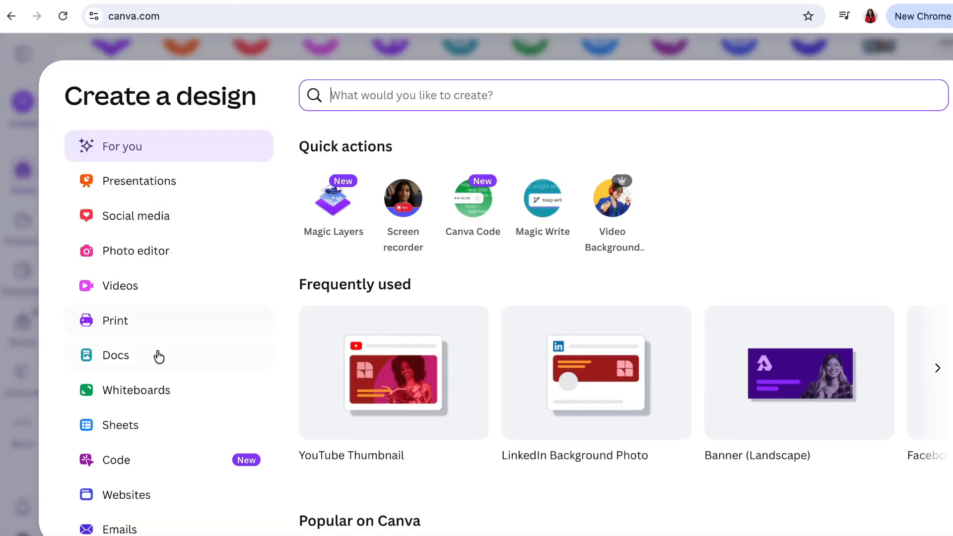
scroll(159, 356, "down", 2)
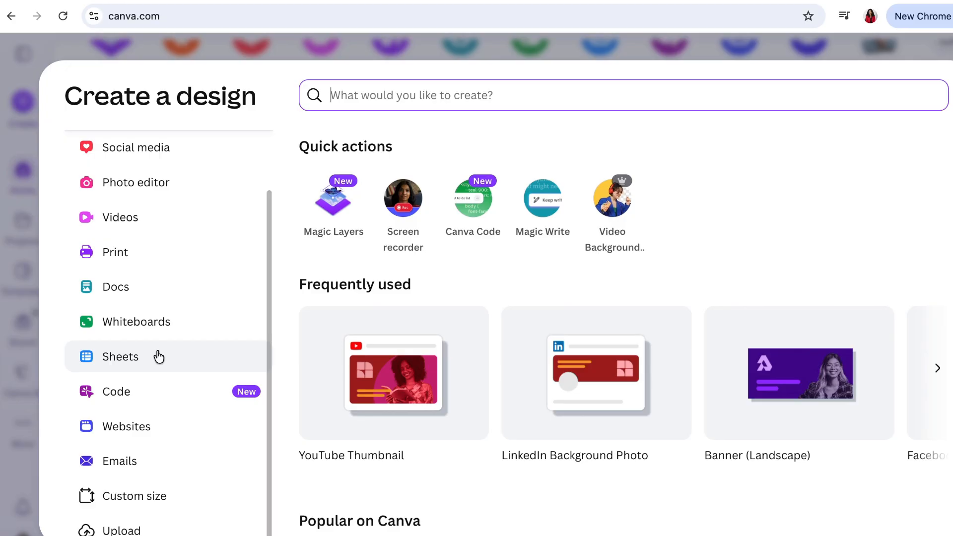
scroll(158, 357, "up", 2)
scroll(158, 357, "down", 2)
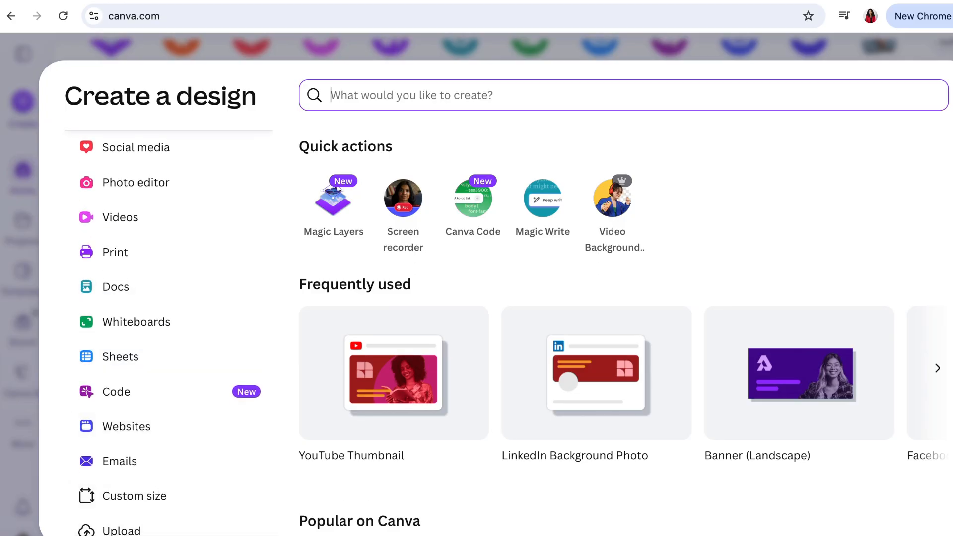
left_click(160, 496)
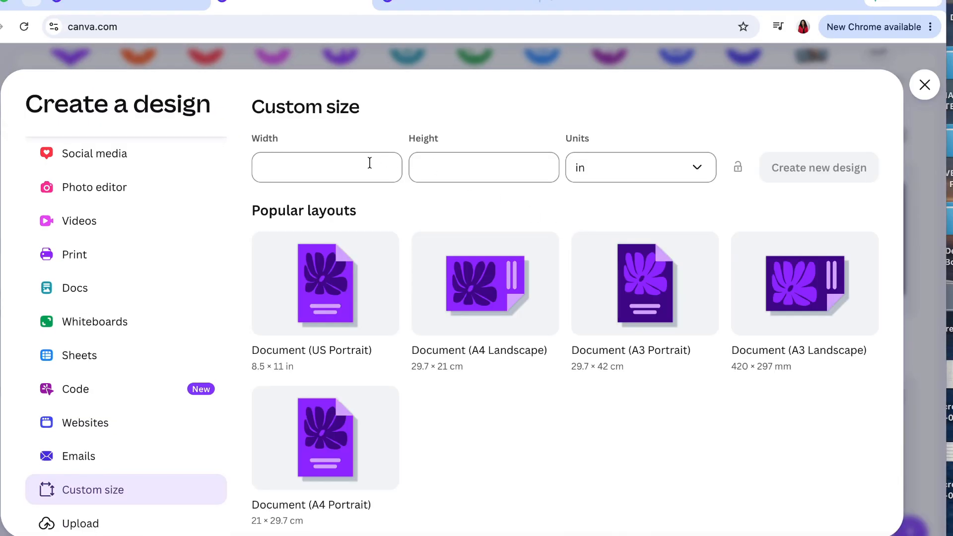
left_click(401, 162)
type("11")
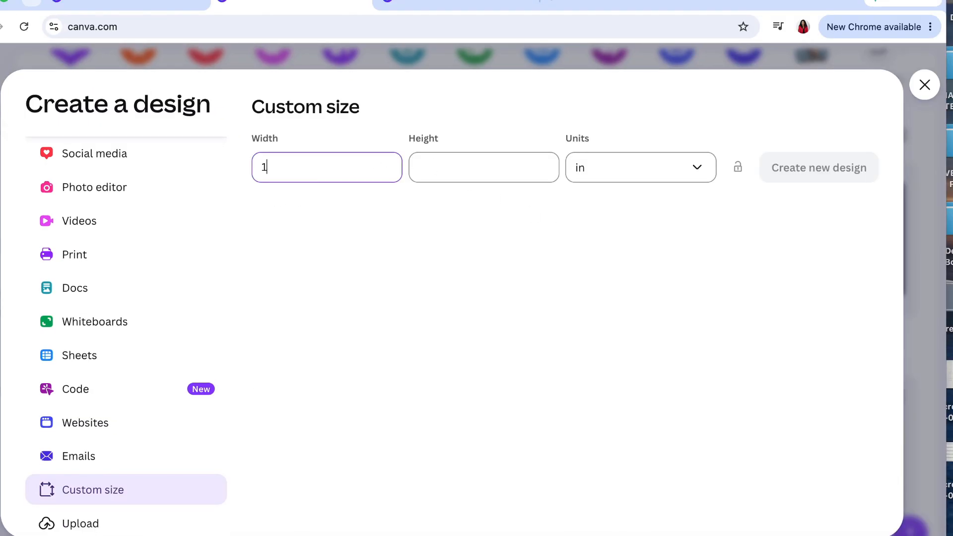
left_click(502, 169)
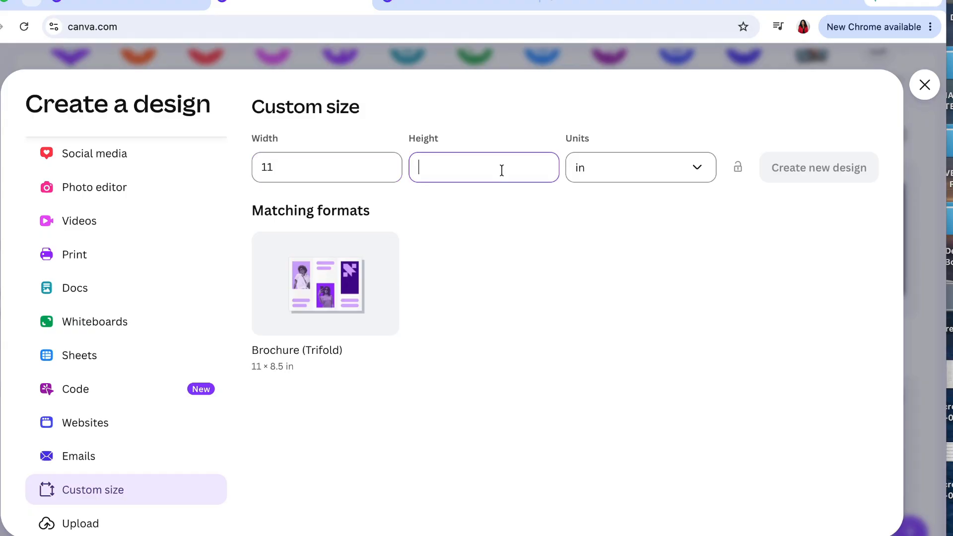
type("8")
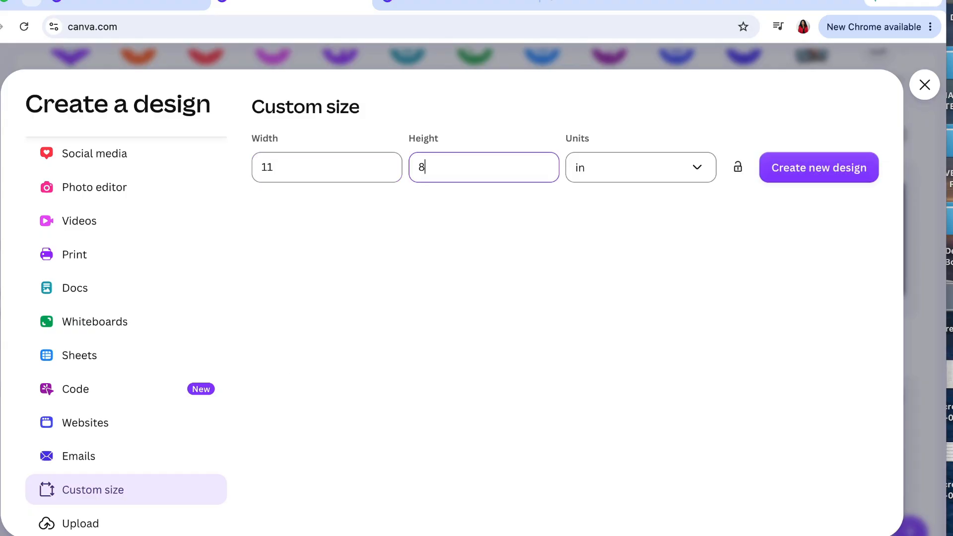
type(".5")
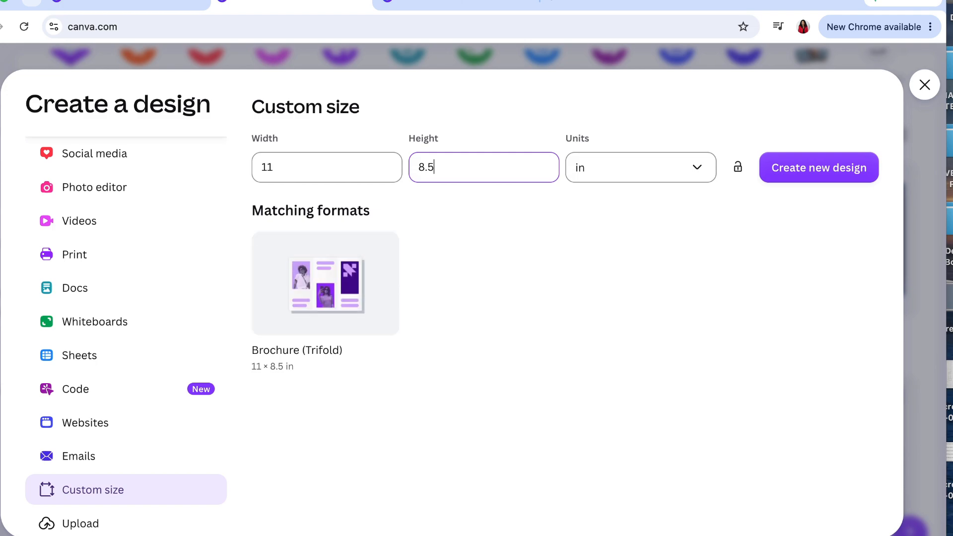
left_click(826, 165)
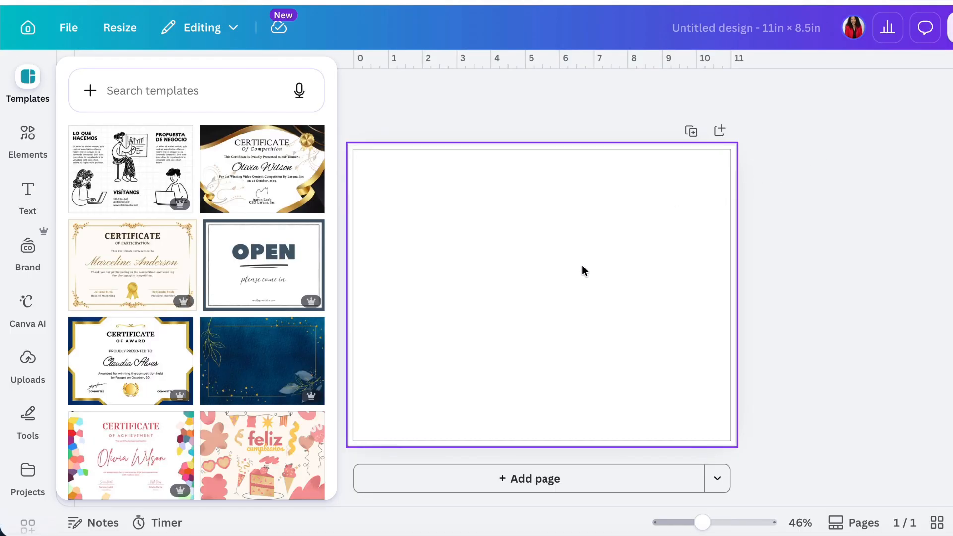
- Change the blank page's background to a solid light cream colour using a custom colour code
left_click(540, 263)
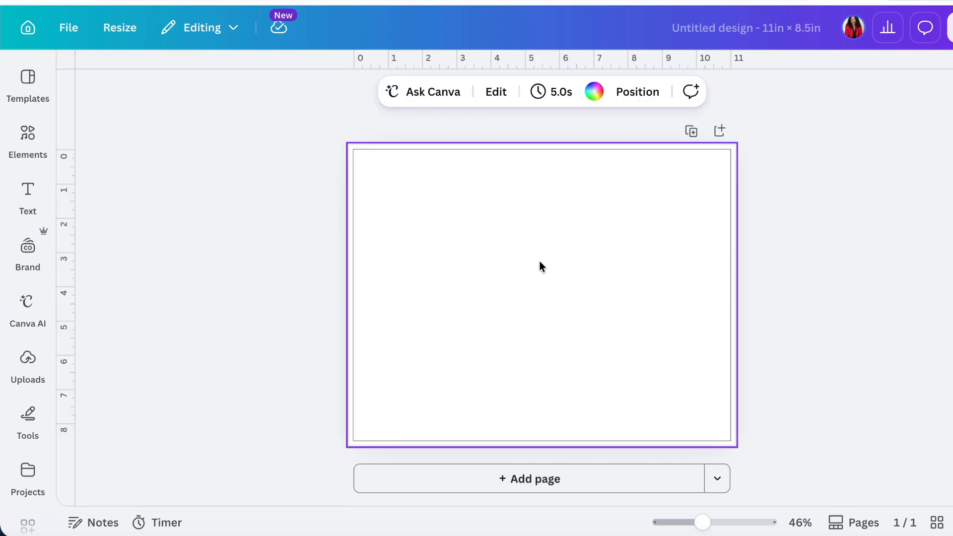
left_click(595, 95)
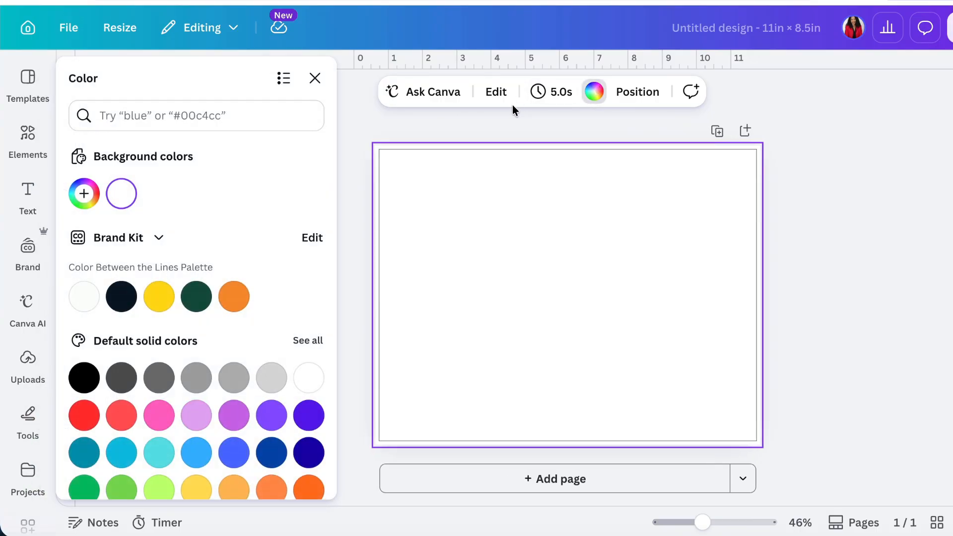
left_click(87, 196)
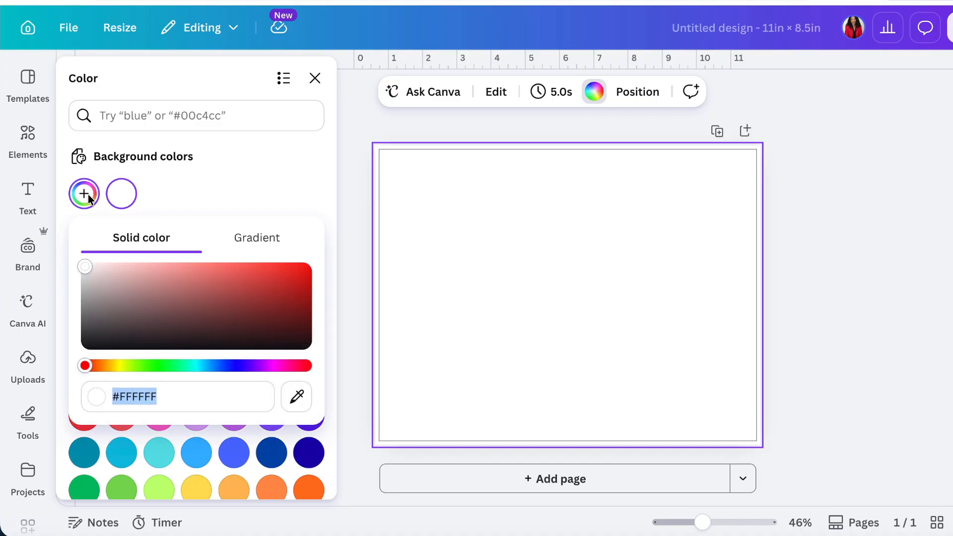
left_click(163, 395)
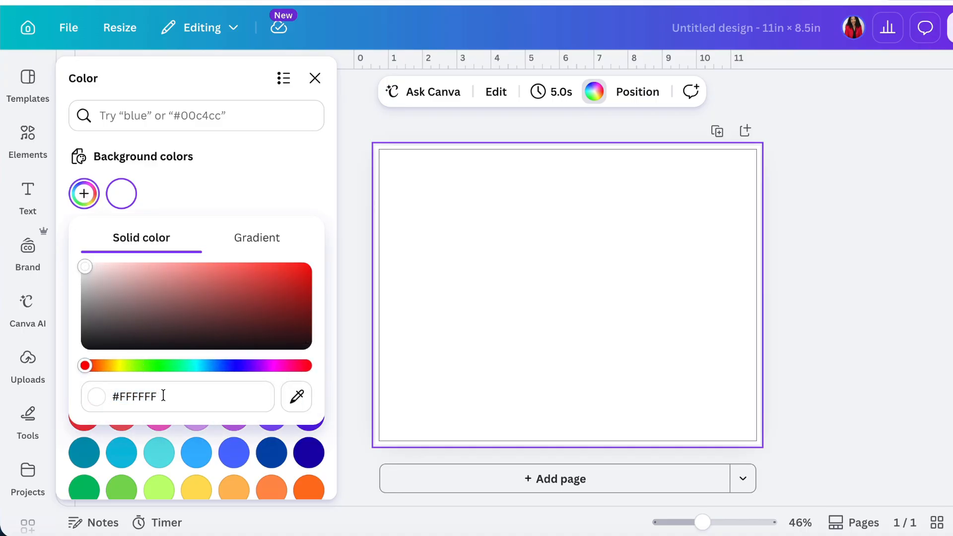
key("BackSpace")
key("BackSpace")
key("BackSpace")
key("BackSpace")
key("BackSpace")
key("BackSpace")
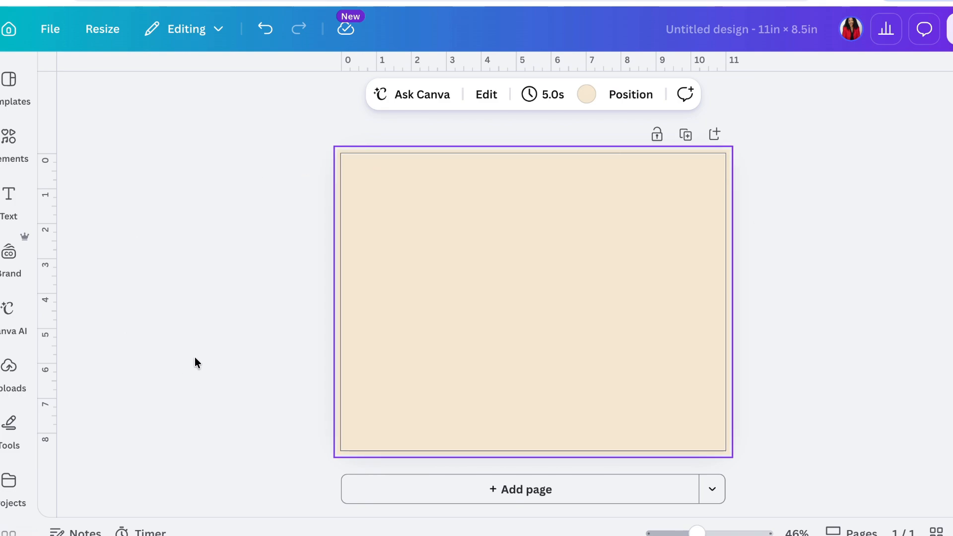
- Find the rectangle shape among the elements and add it to the page
left_click(9, 147)
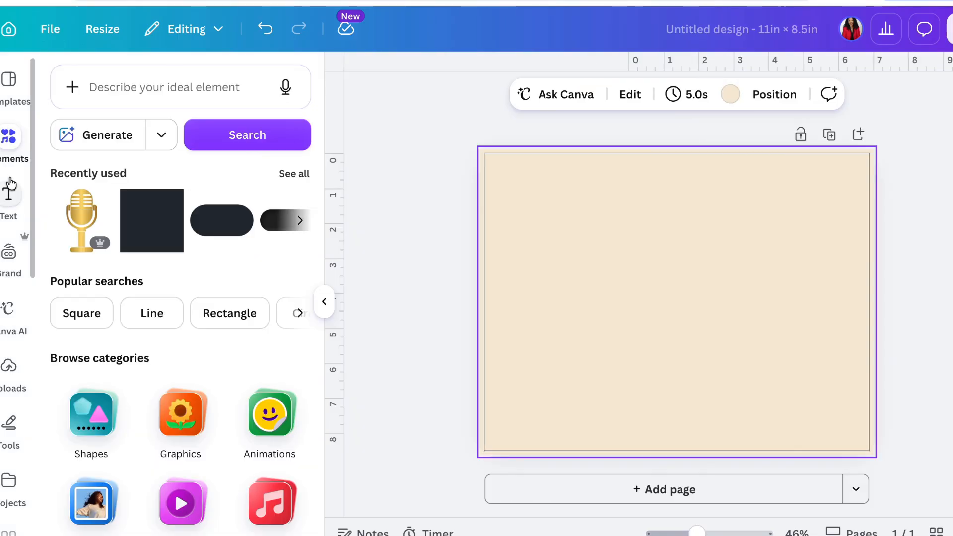
left_click(167, 87)
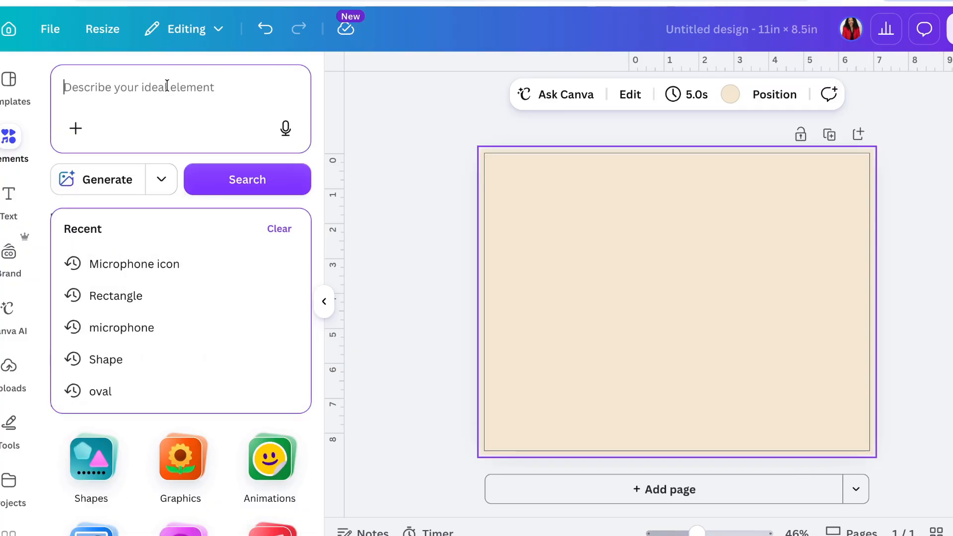
type("rect")
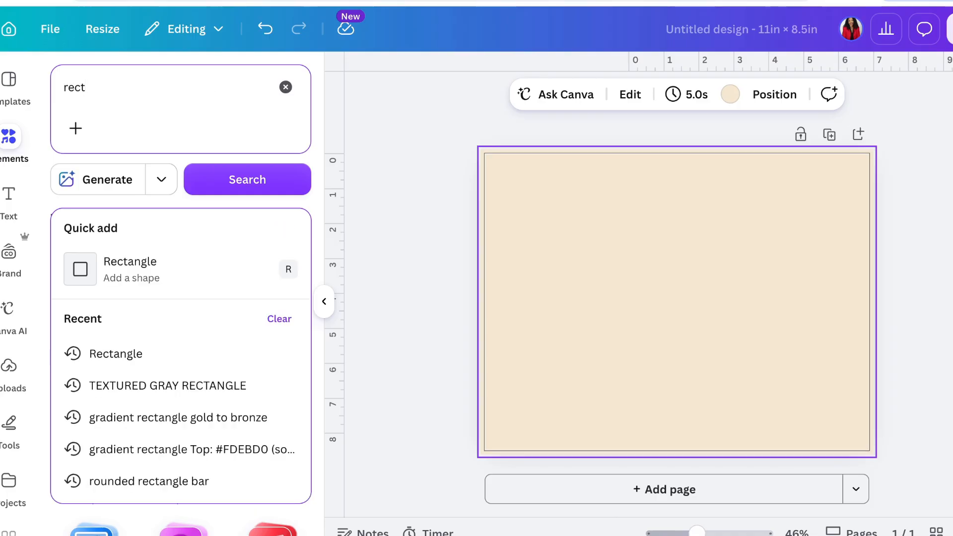
left_click(129, 273)
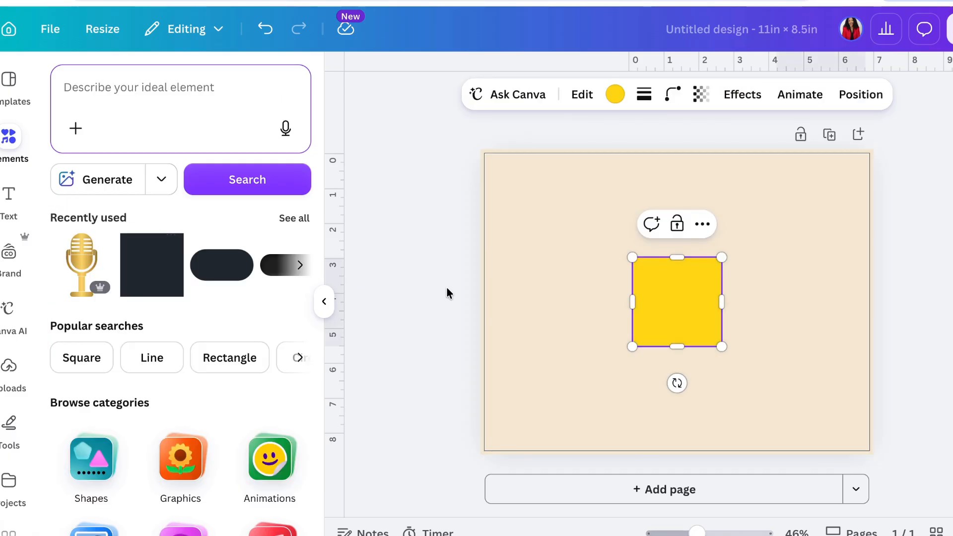
left_click(939, 284)
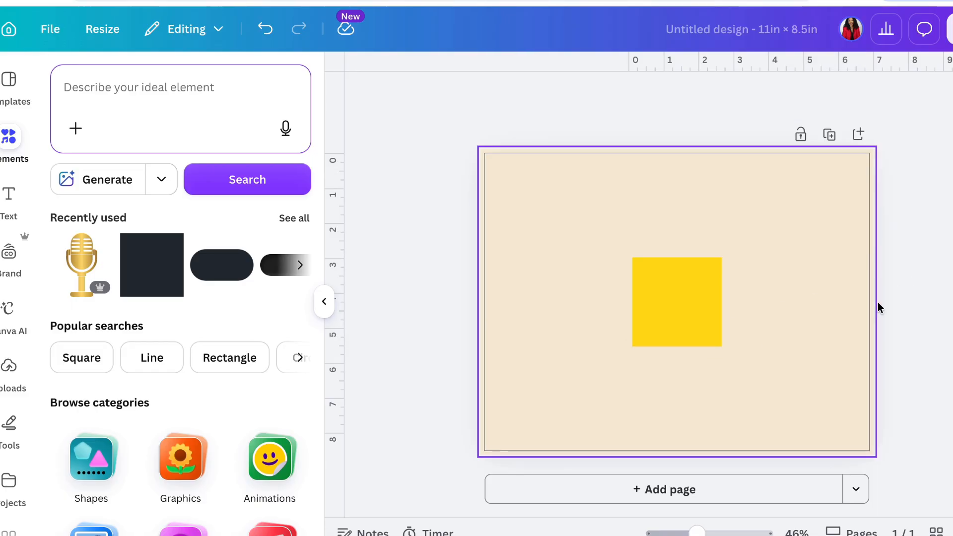
- Move the yellow square to the page's upper-left corner and stretch it into a header band spanning the full page width
left_click(665, 310)
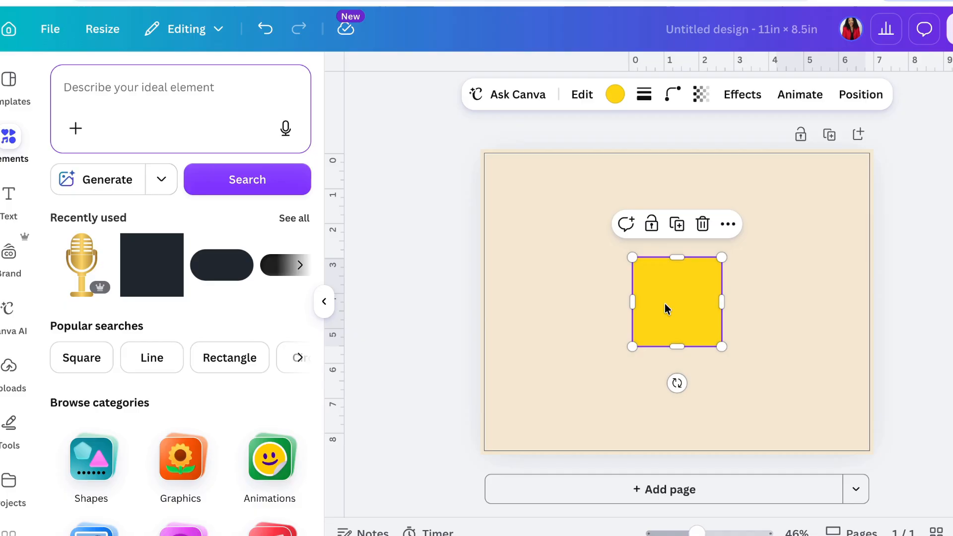
left_click_drag(664, 310, 508, 177)
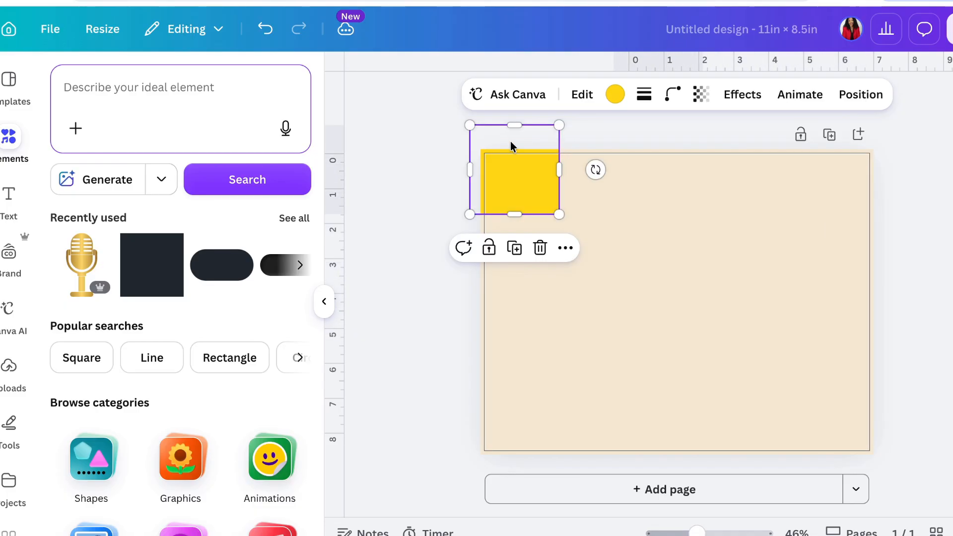
left_click_drag(514, 125, 889, 173)
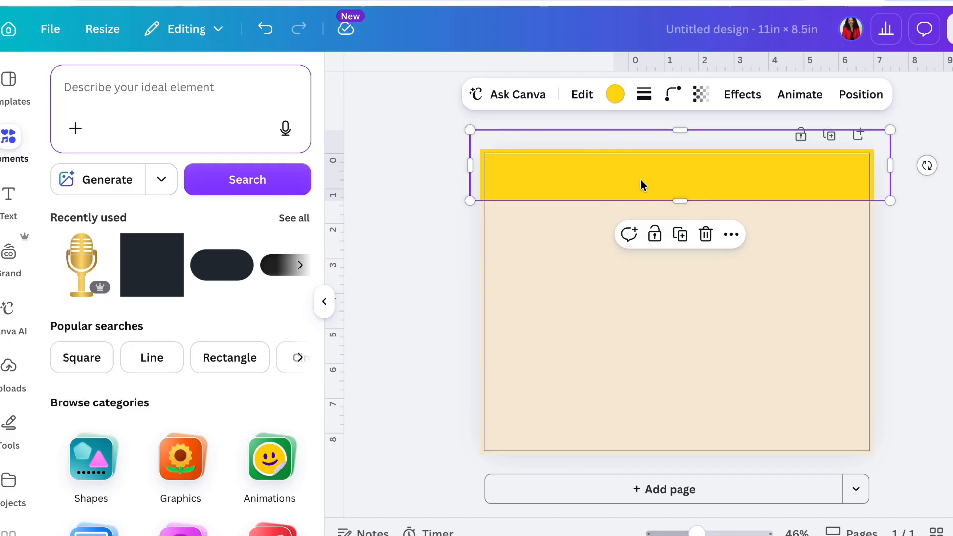
- Recolour the header band with the custom dark grey #424141
left_click(614, 95)
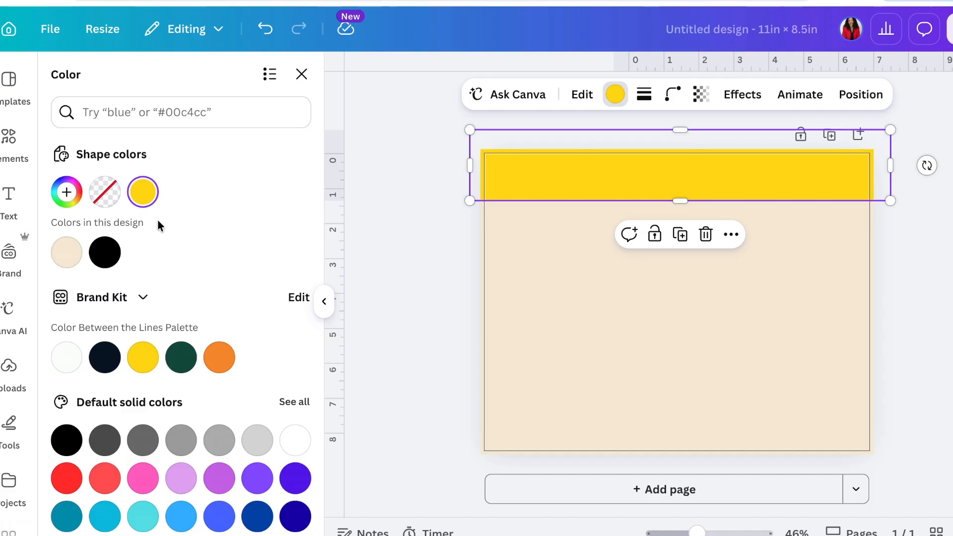
left_click(67, 193)
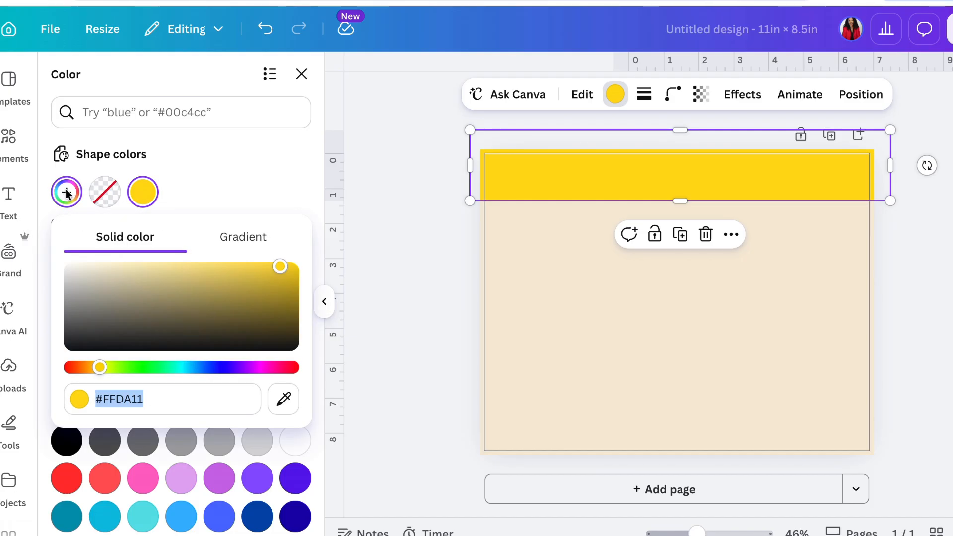
left_click(158, 400)
key("BackSpace")
key("BackSpace")
key("BackSpace")
key("BackSpace")
key("BackSpace")
key("BackSpace")
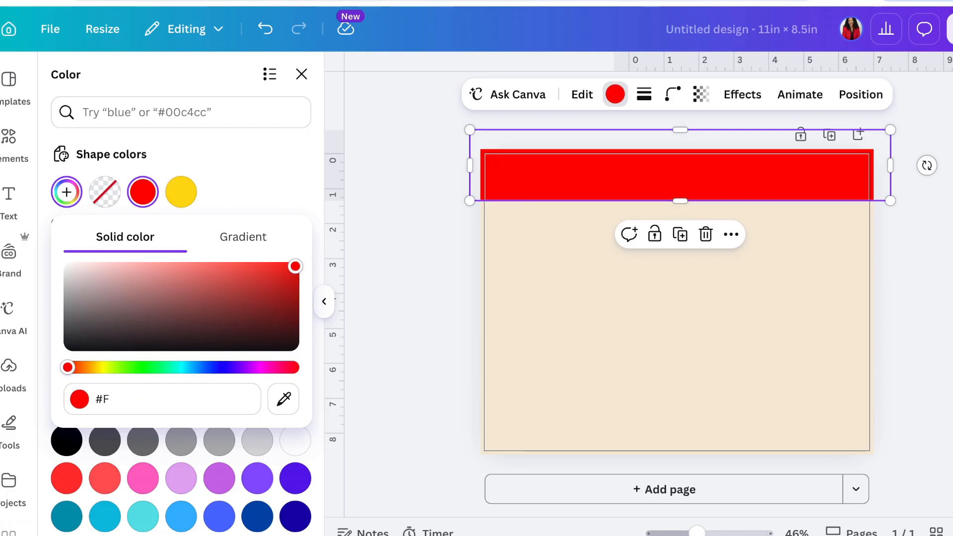
type("424141")
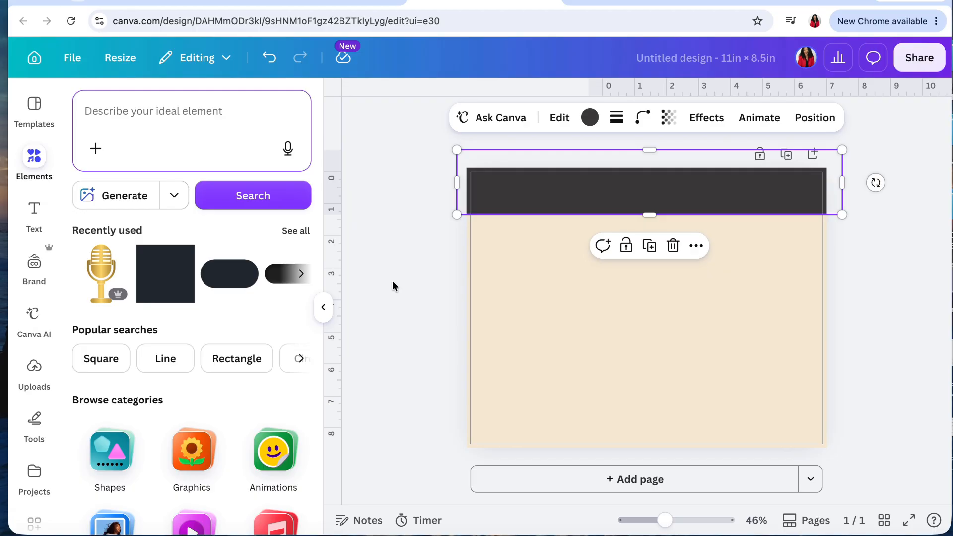
- Add a heading to the page and replace its text with "Three Generations *" followed by the family's name
left_click(35, 221)
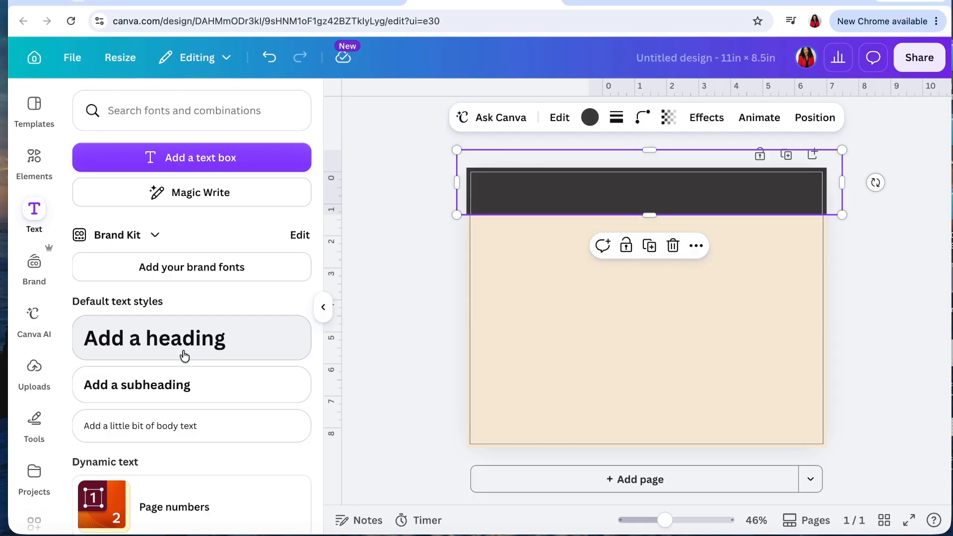
left_click(185, 355)
left_click(595, 306)
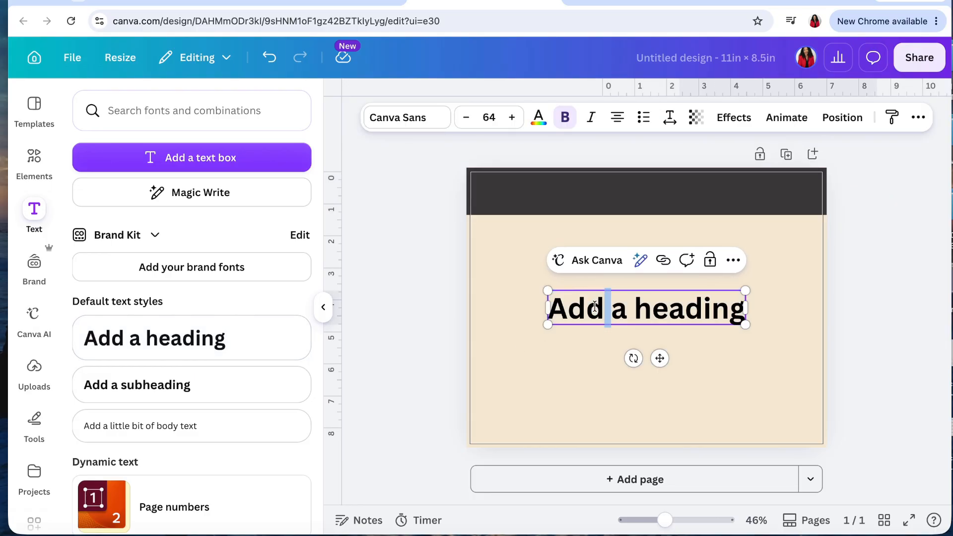
triple_click(564, 306)
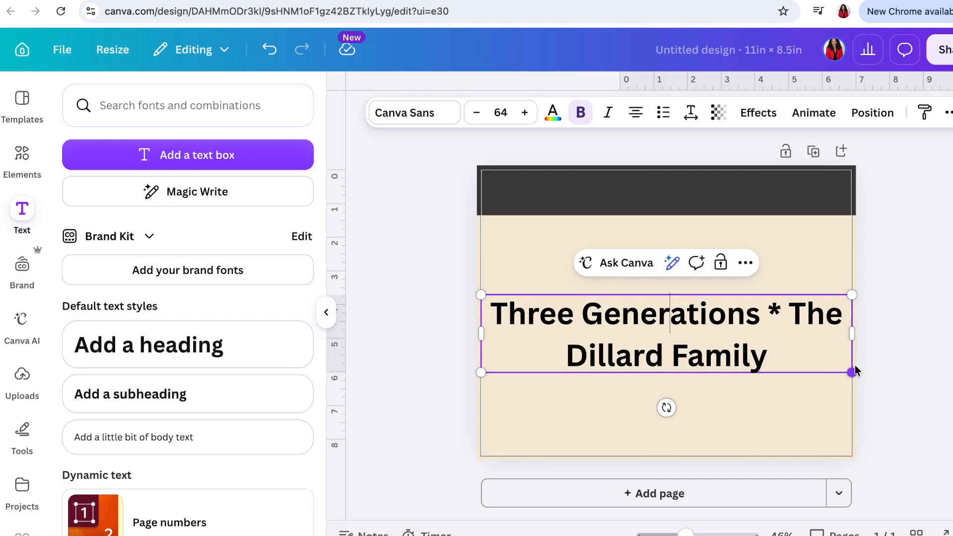
- Reduce the heading's font size to 38 so that it fits on one line
left_click(476, 115)
left_click(475, 115)
left_click(476, 116)
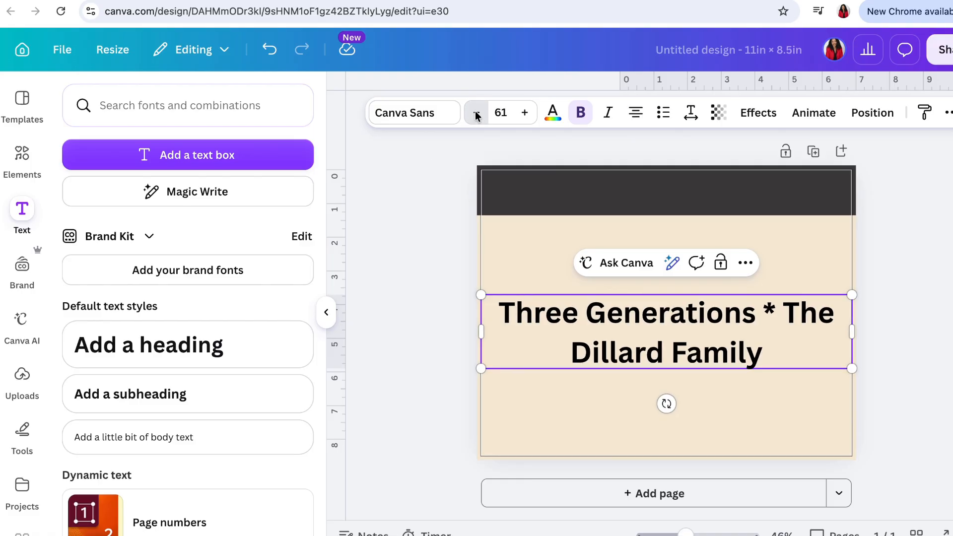
triple_click(475, 115)
triple_click(476, 115)
double_click(475, 115)
triple_click(476, 116)
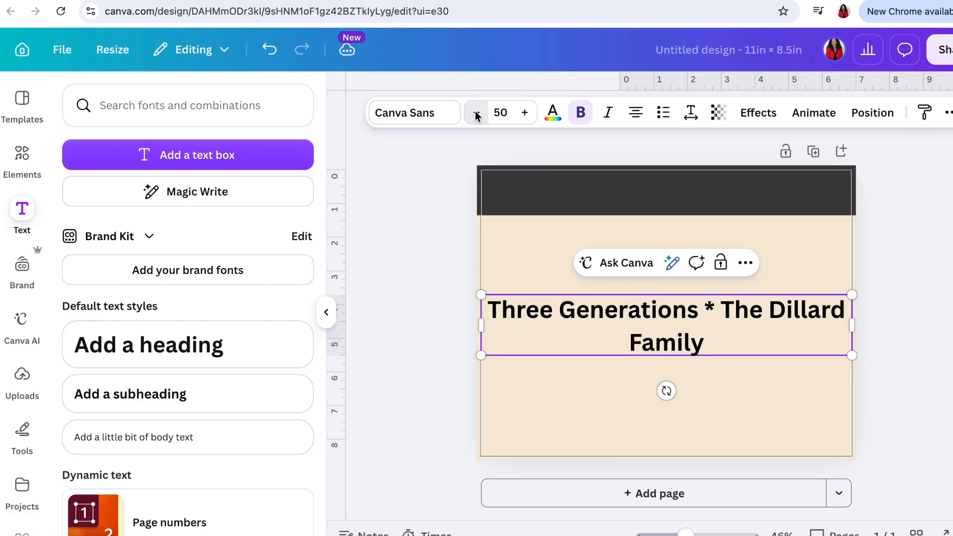
double_click(476, 115)
triple_click(476, 115)
triple_click(476, 115)
double_click(476, 115)
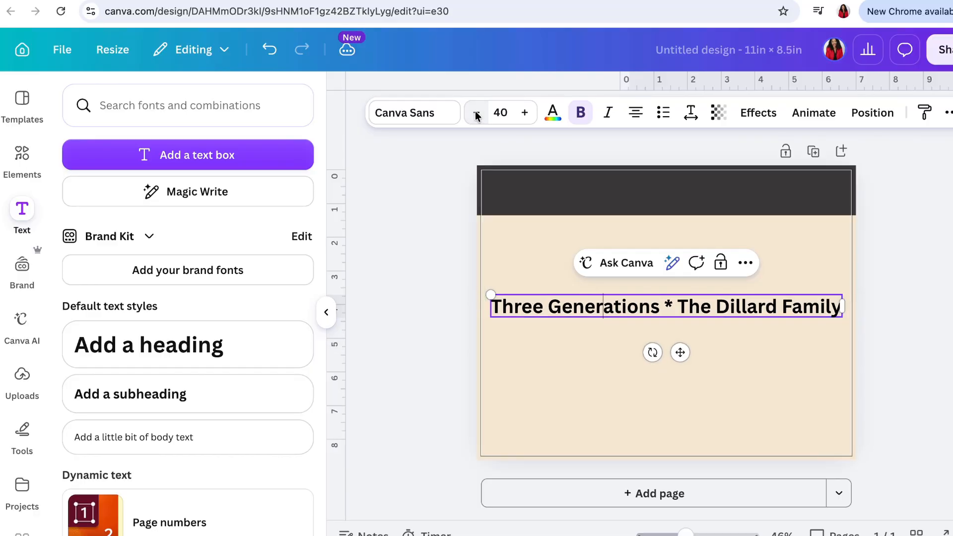
double_click(476, 115)
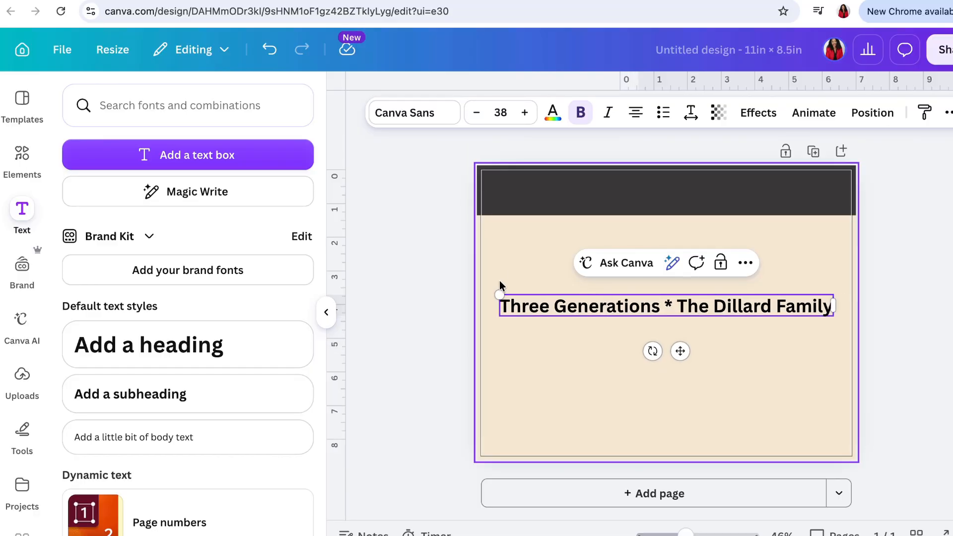
- Set the heading's font to Playfair Display
left_click(424, 115)
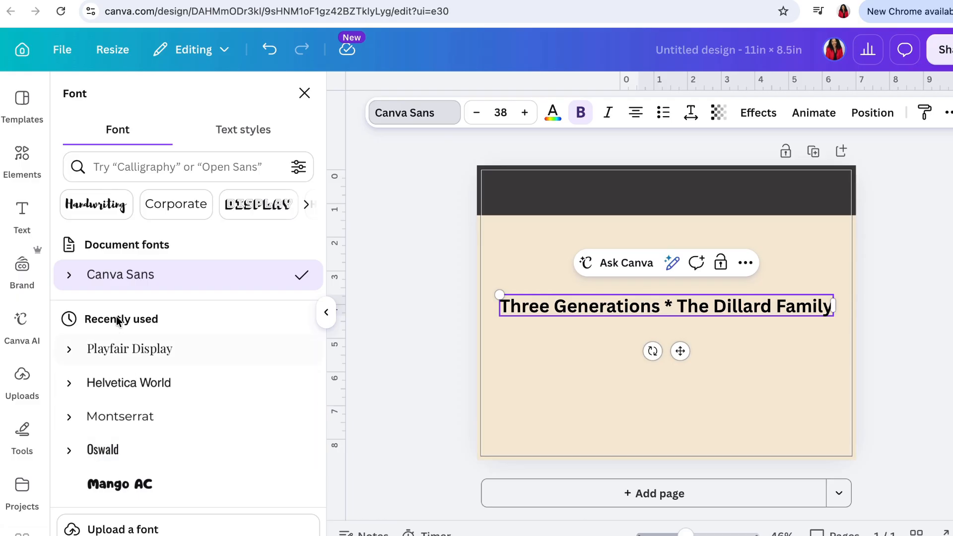
left_click(151, 166)
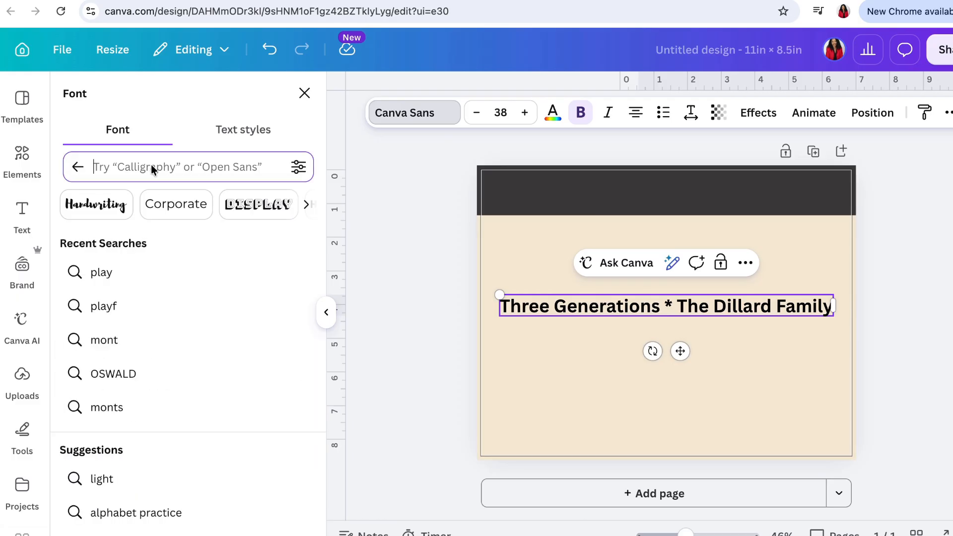
type("o")
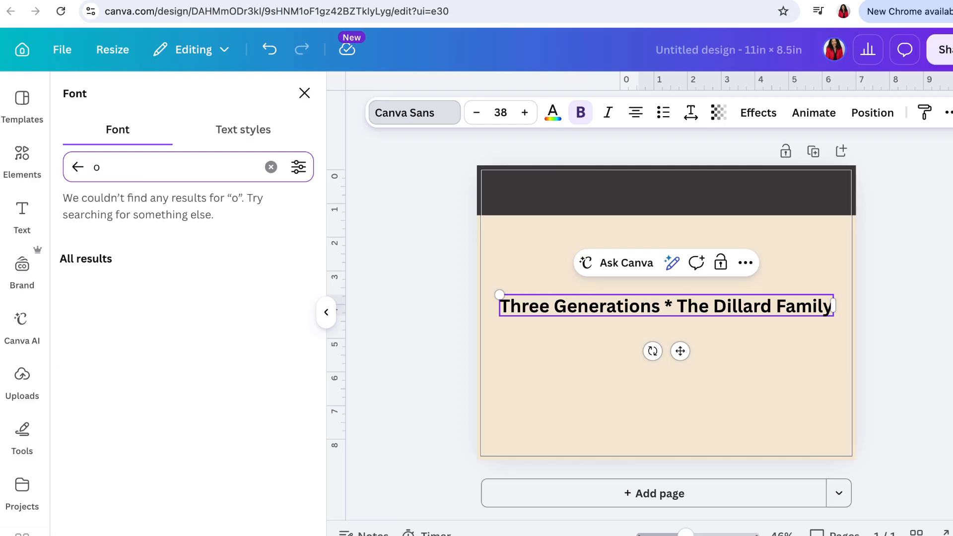
key("BackSpace")
type("o")
key("BackSpace")
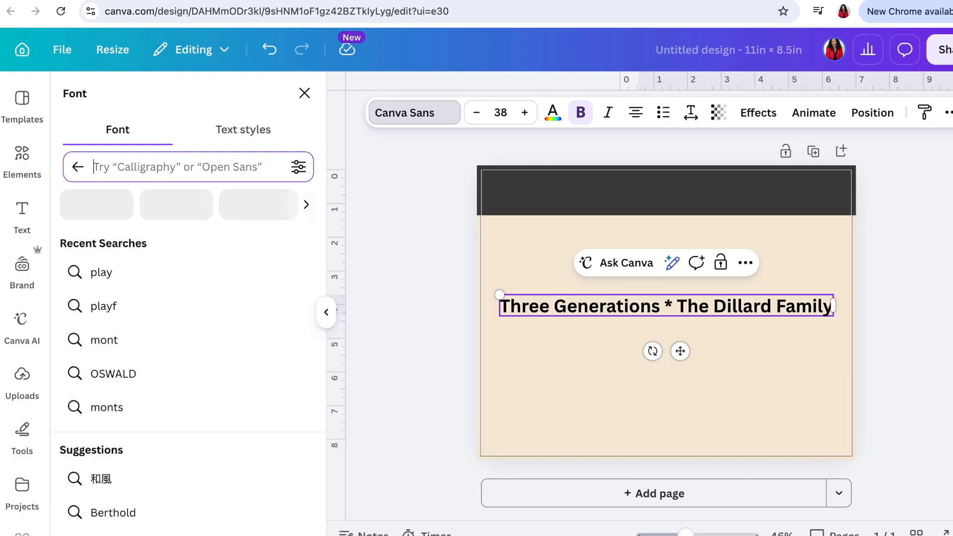
type("PLy")
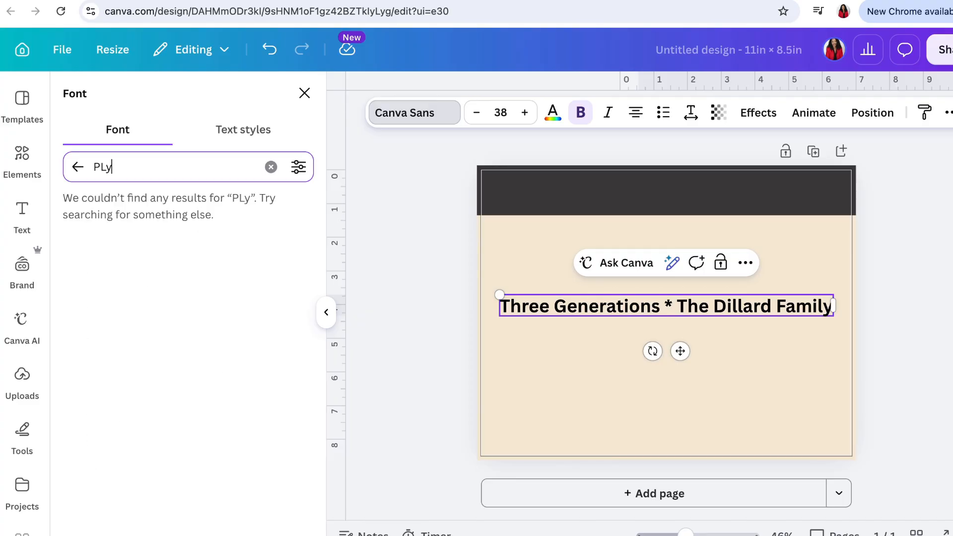
key("BackSpace")
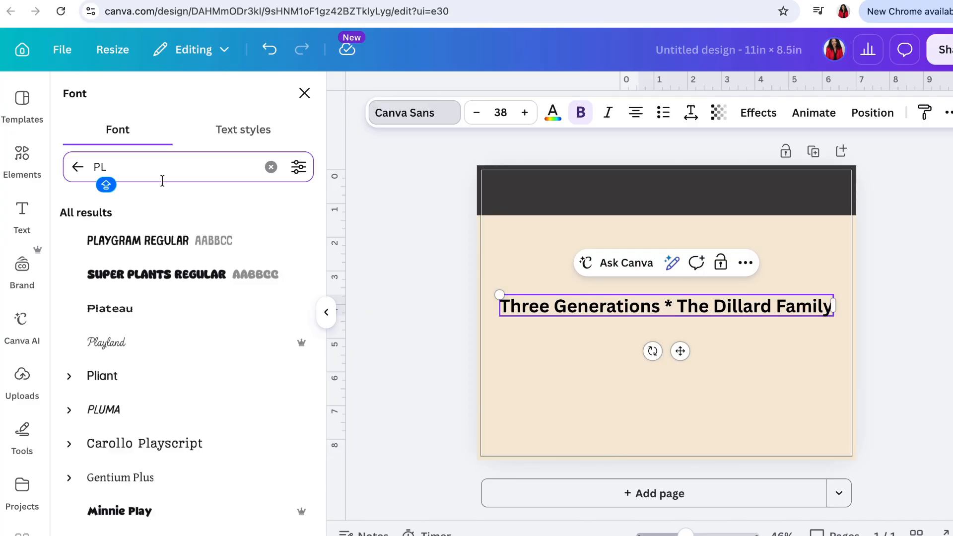
type("ayfa")
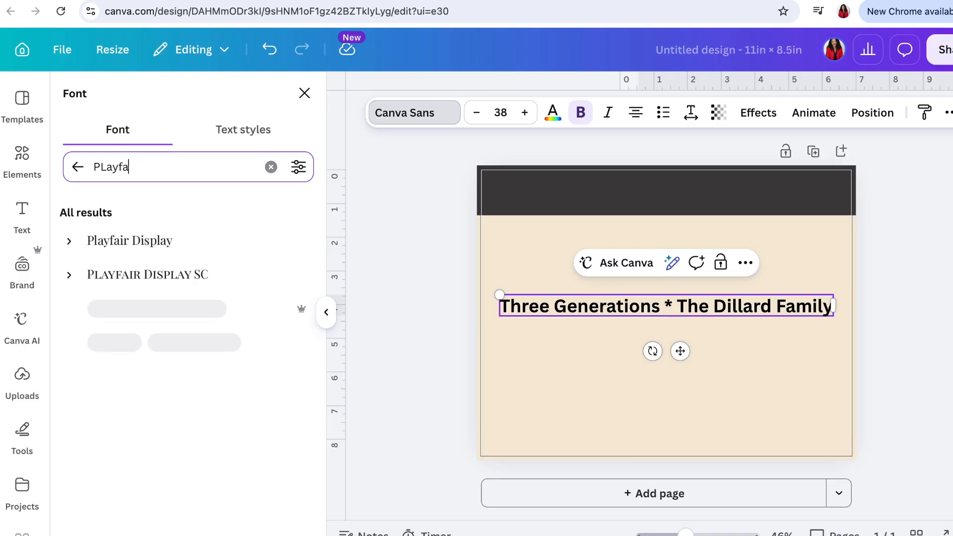
left_click(116, 243)
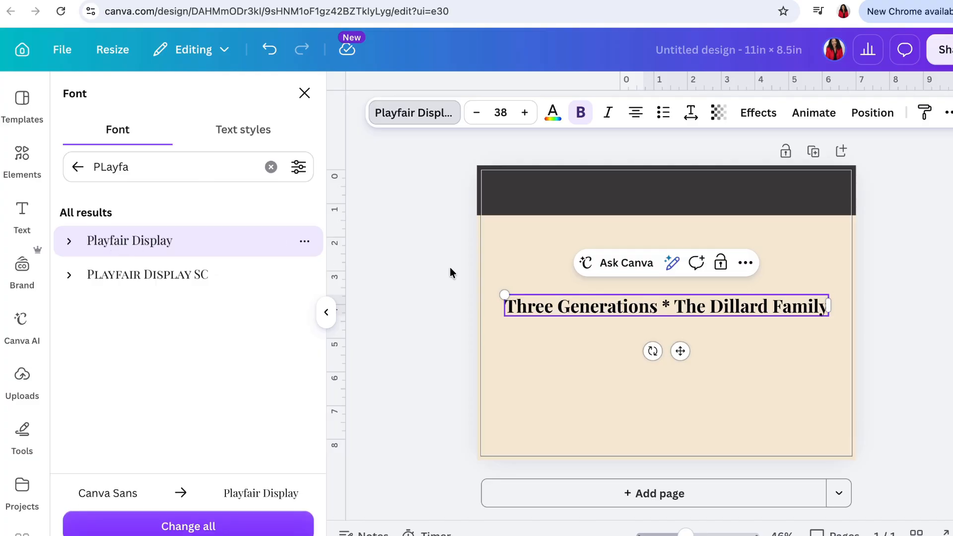
- Recolour the whole heading text with the custom gold #C9A84C
triple_click(614, 308)
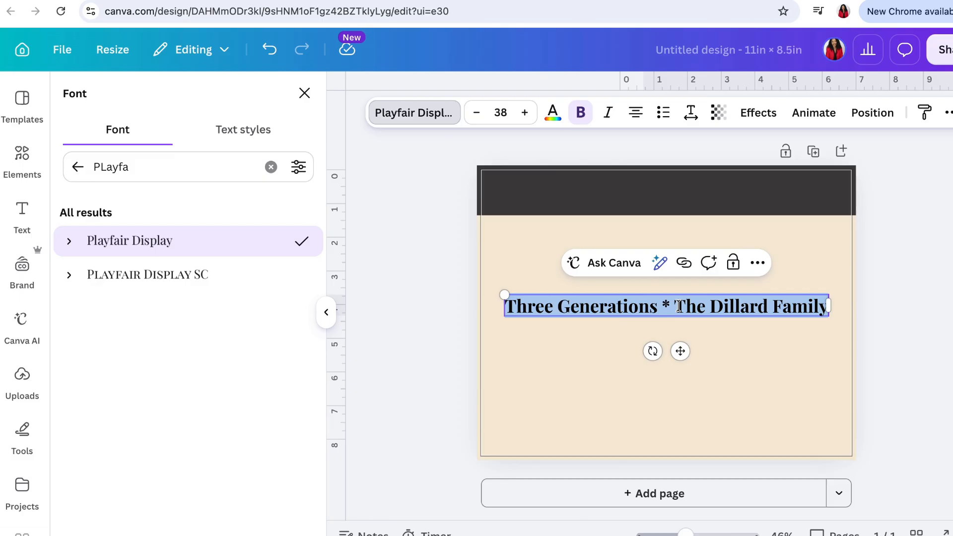
left_click(552, 118)
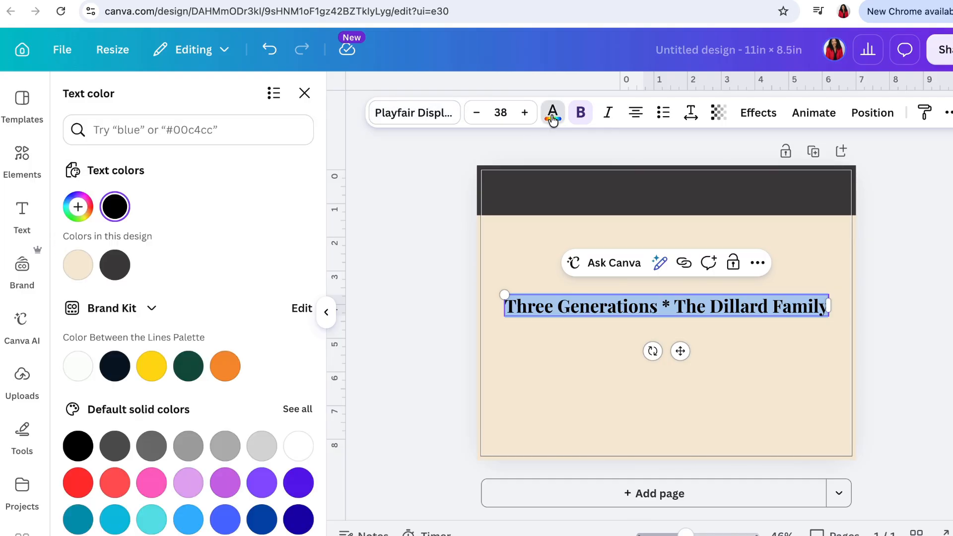
left_click(78, 208)
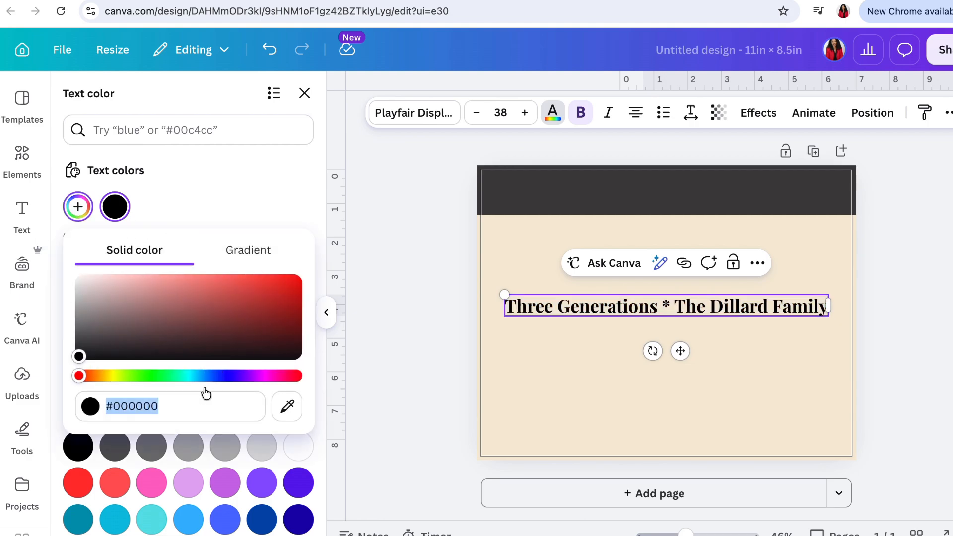
left_click(185, 410)
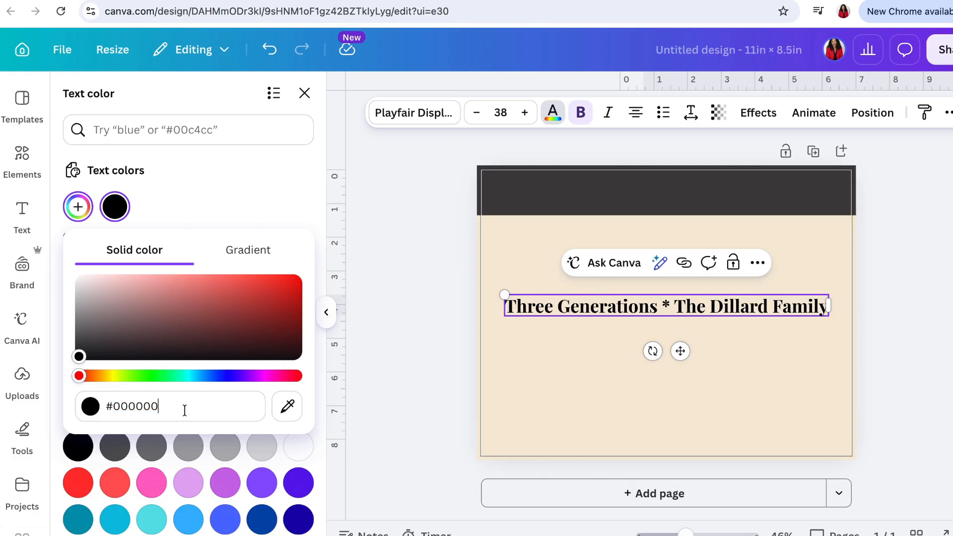
key("BackSpace")
key("BackSpace")
key("BackSpace")
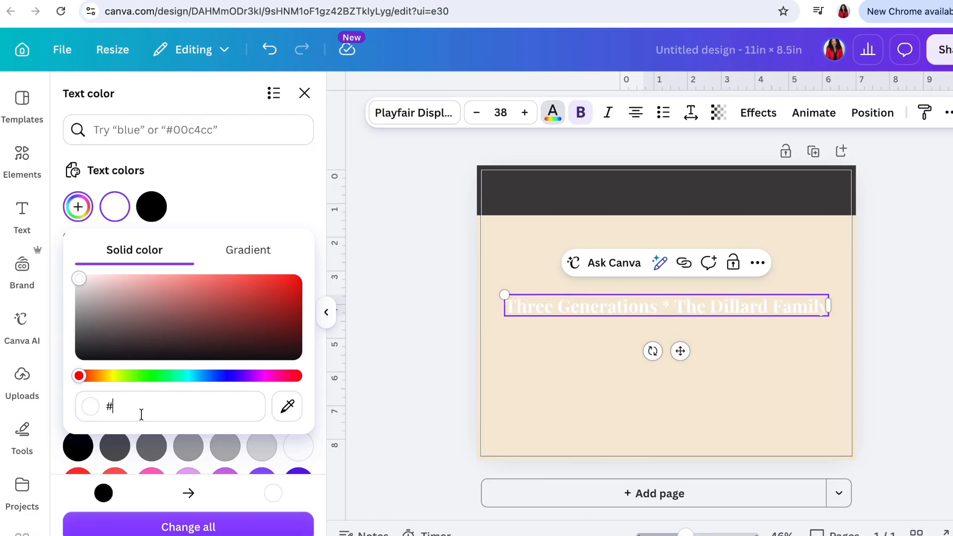
type("C")
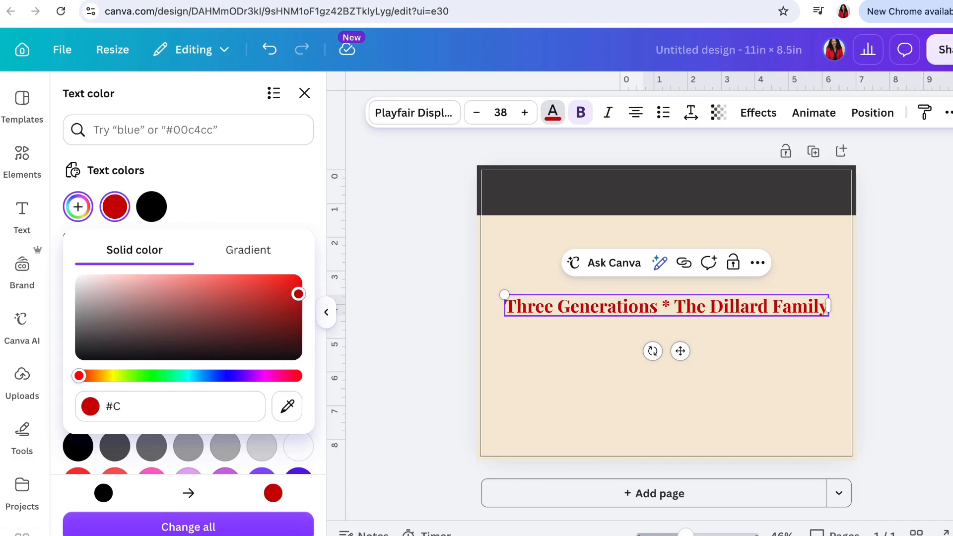
type("9")
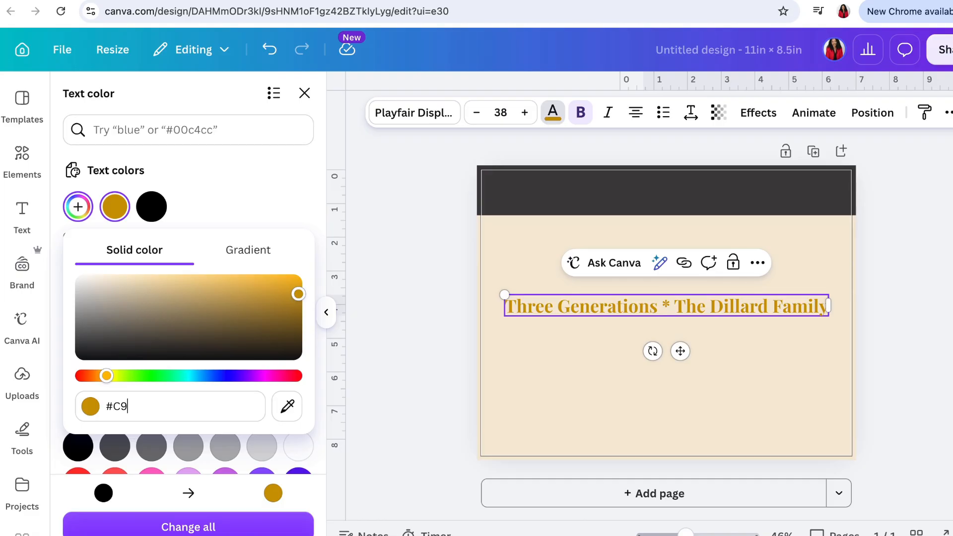
type("A")
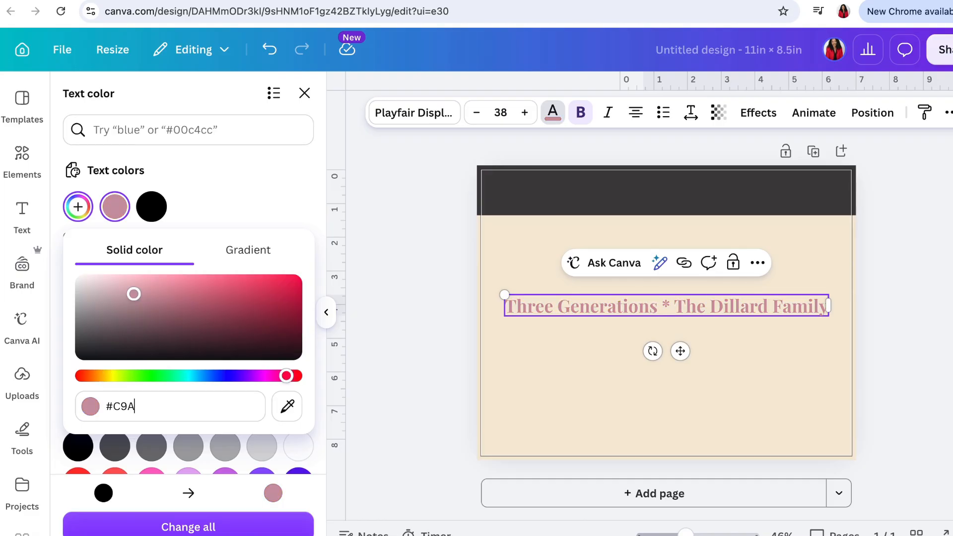
type("8")
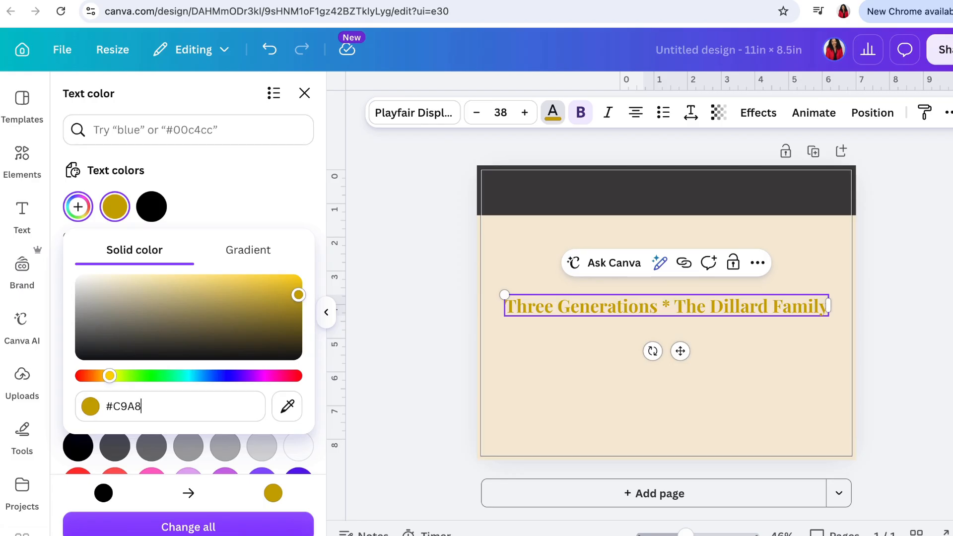
type("4C")
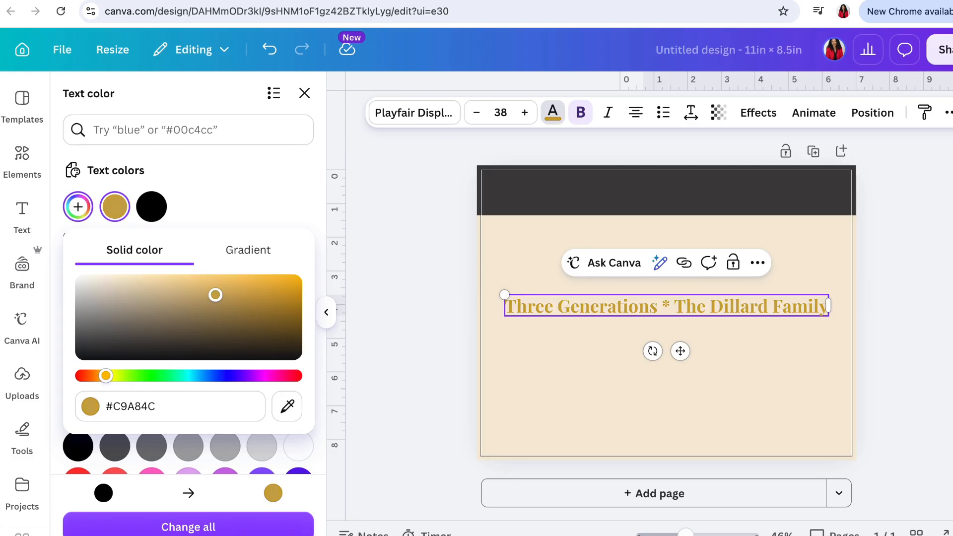
left_click(897, 313)
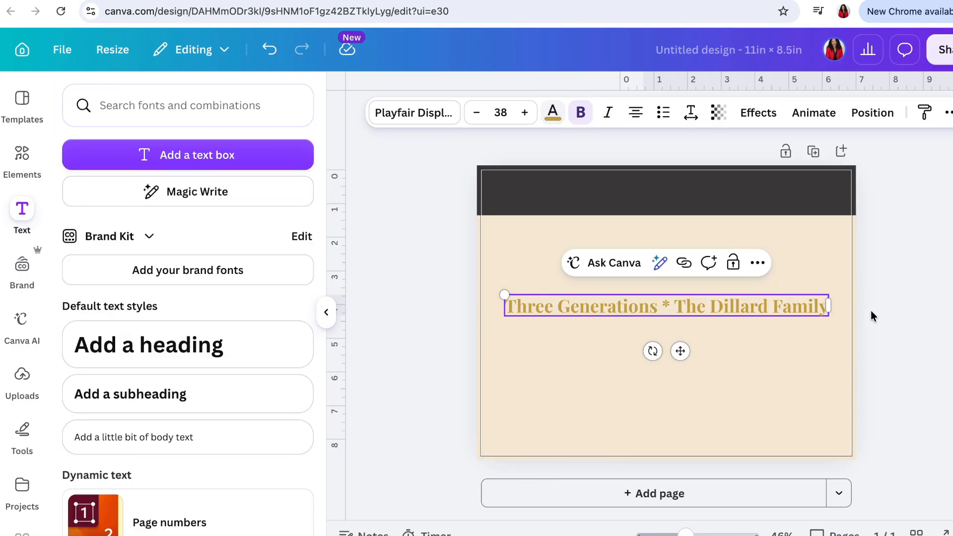
left_click(898, 310)
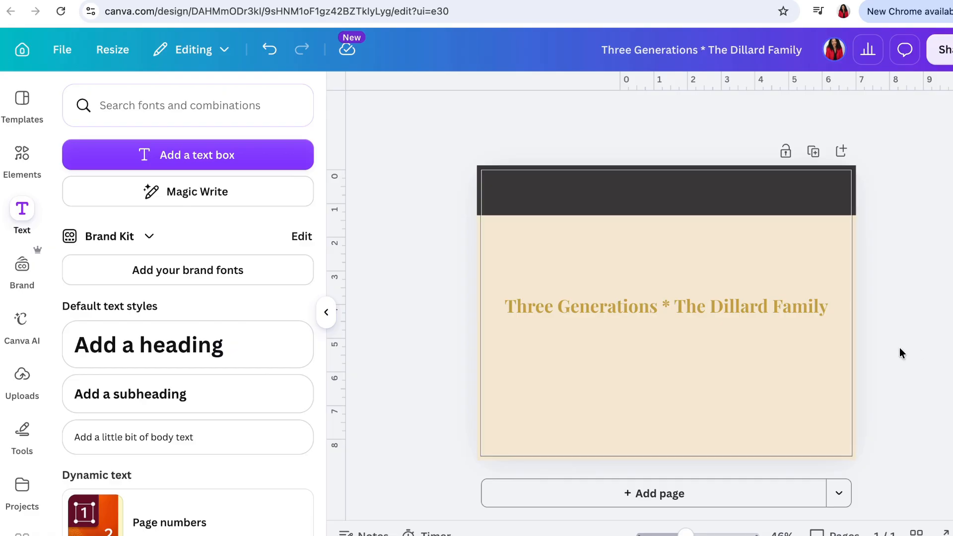
- Move the gold title onto the dark header band, reduce the band's height and centre the title within it
left_click_drag(780, 305, 779, 197)
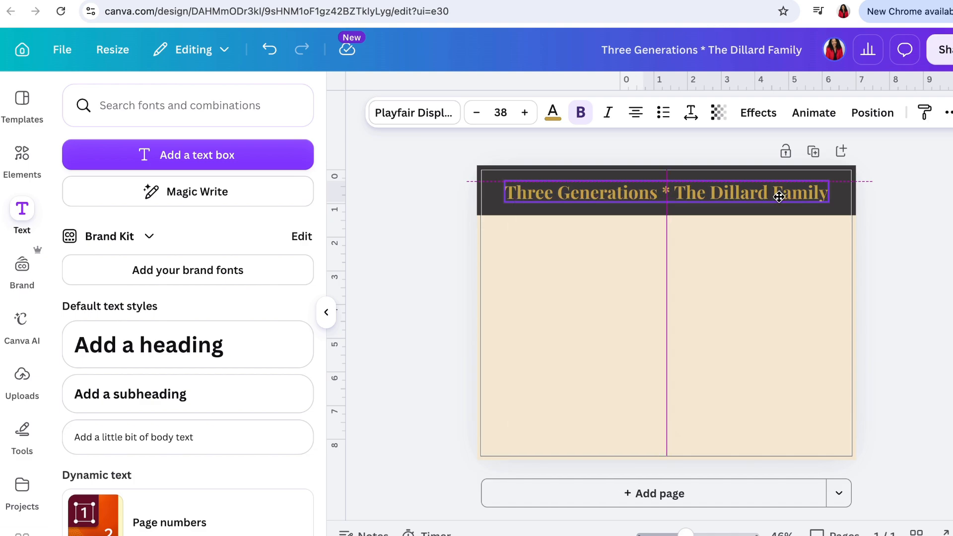
left_click(834, 211)
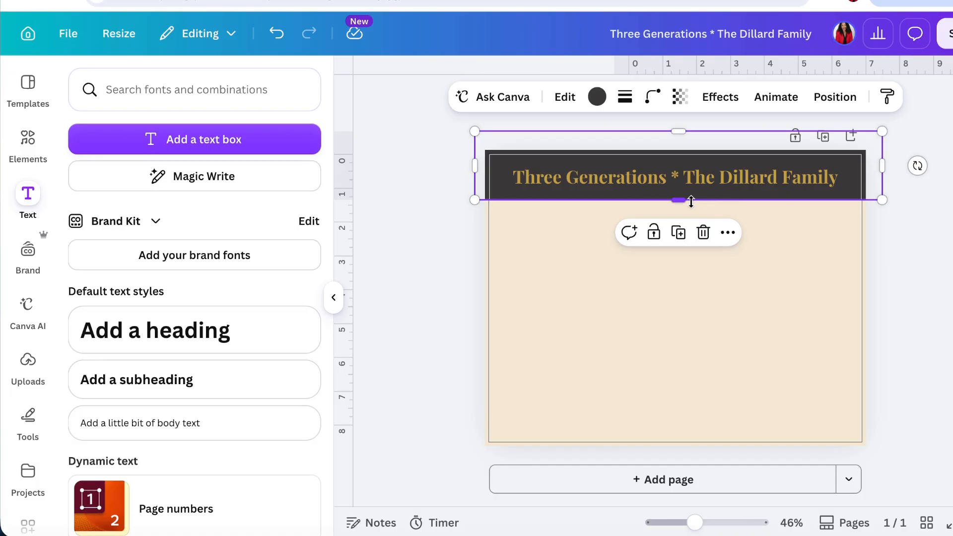
left_click_drag(677, 131, 680, 144)
left_click_drag(679, 200, 682, 193)
left_click(760, 177)
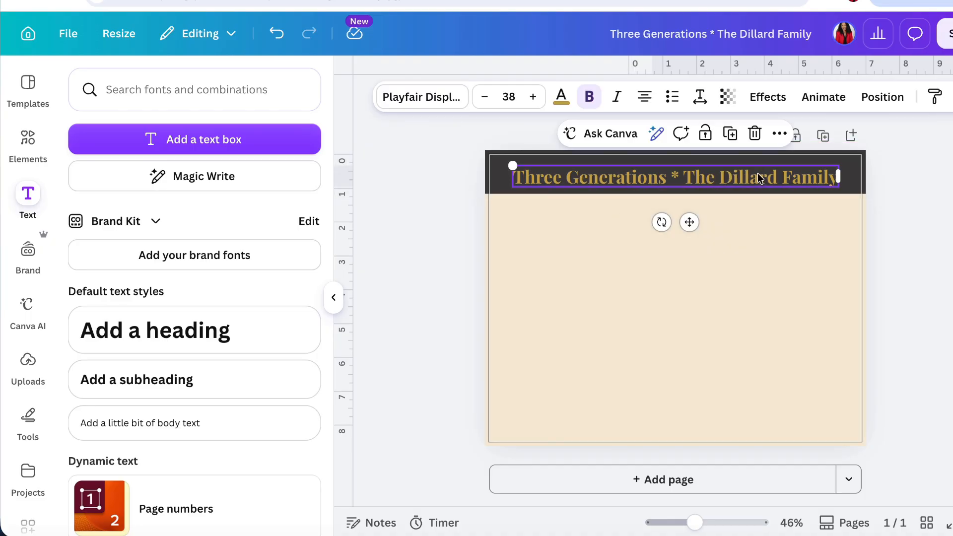
left_click_drag(760, 177, 758, 172)
left_click(810, 333)
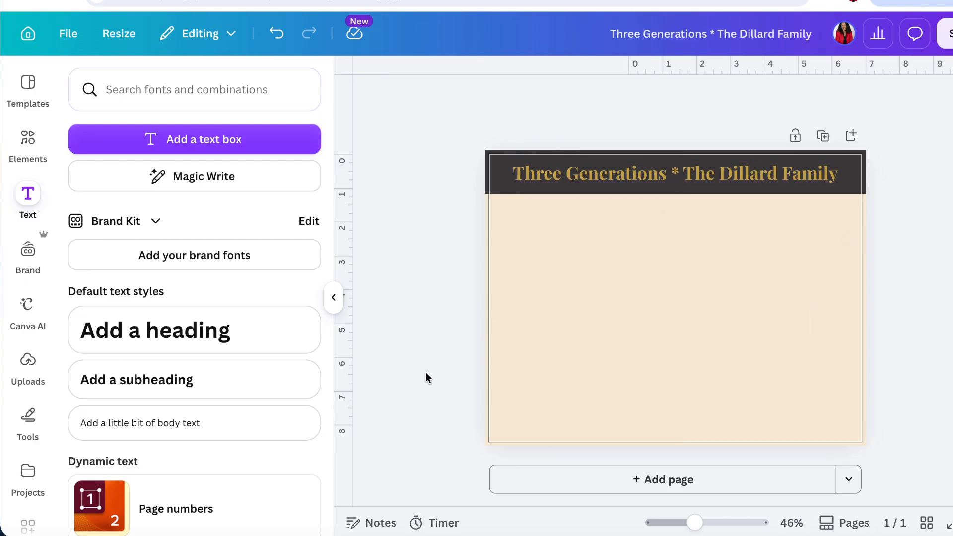
- Add the uploaded photo of the two men with the smiling boy and enlarge it to about 11.7 × 7.6 in, filling the page below the header
left_click(29, 382)
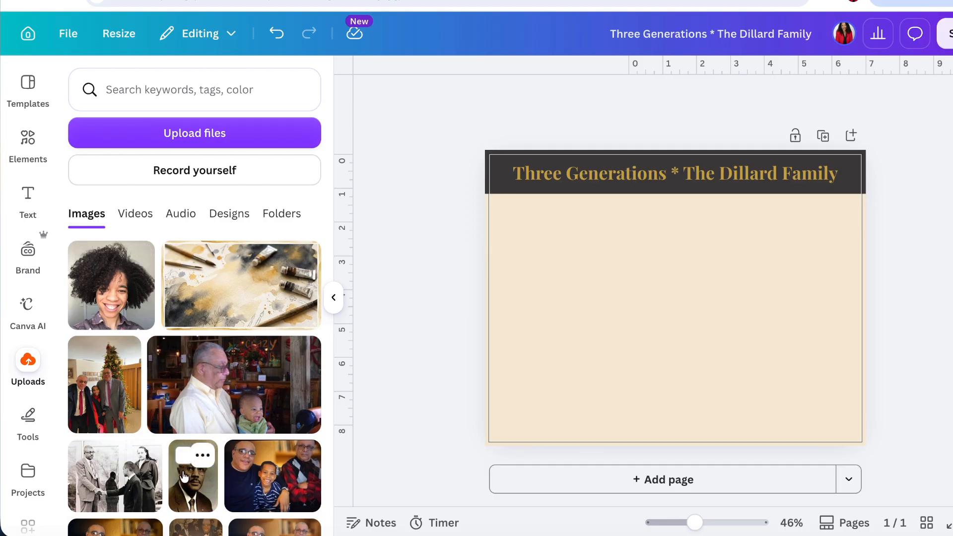
scroll(237, 474, "down", 2)
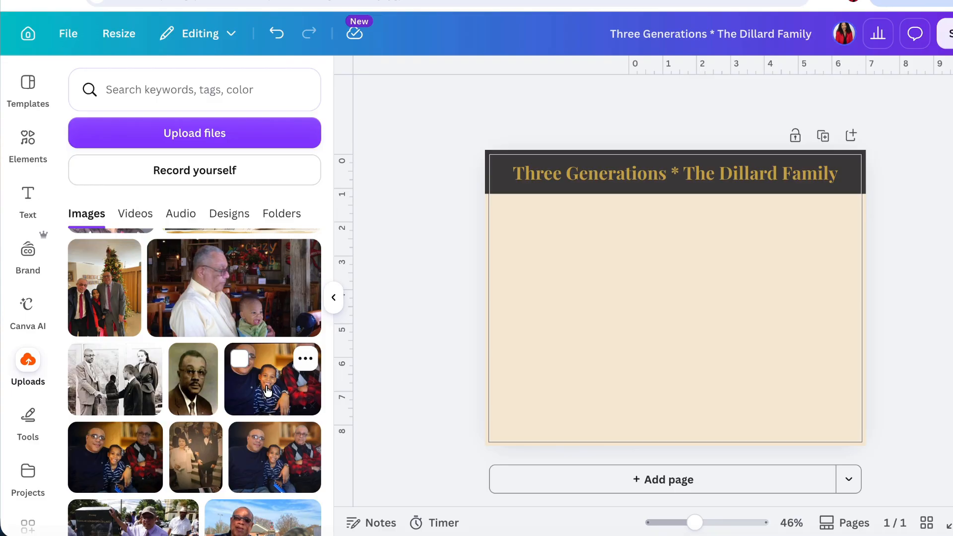
left_click(267, 388)
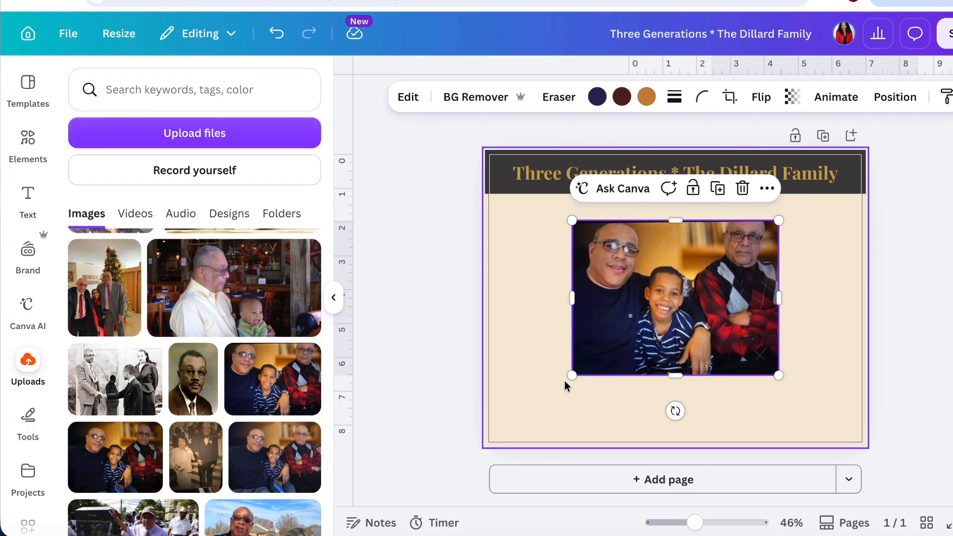
left_click_drag(571, 372, 496, 476)
left_click(949, 213)
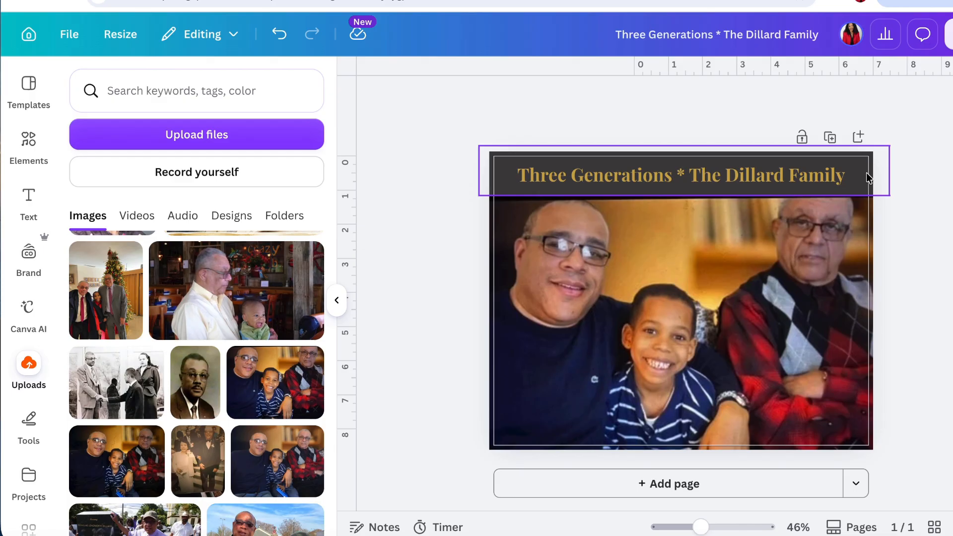
- Shift the family photo up to a Y position of about 0.99 in and send it backward behind the header band
left_click(824, 300)
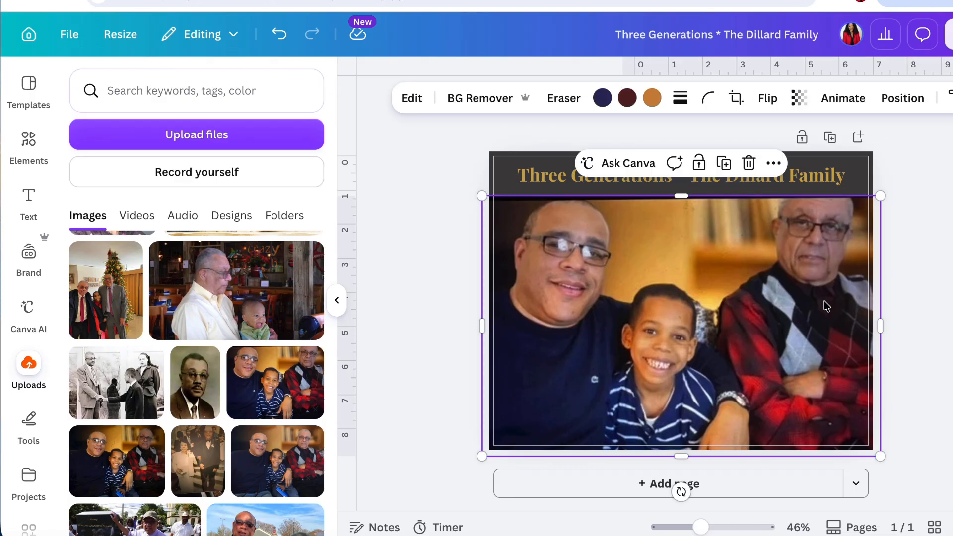
left_click(900, 99)
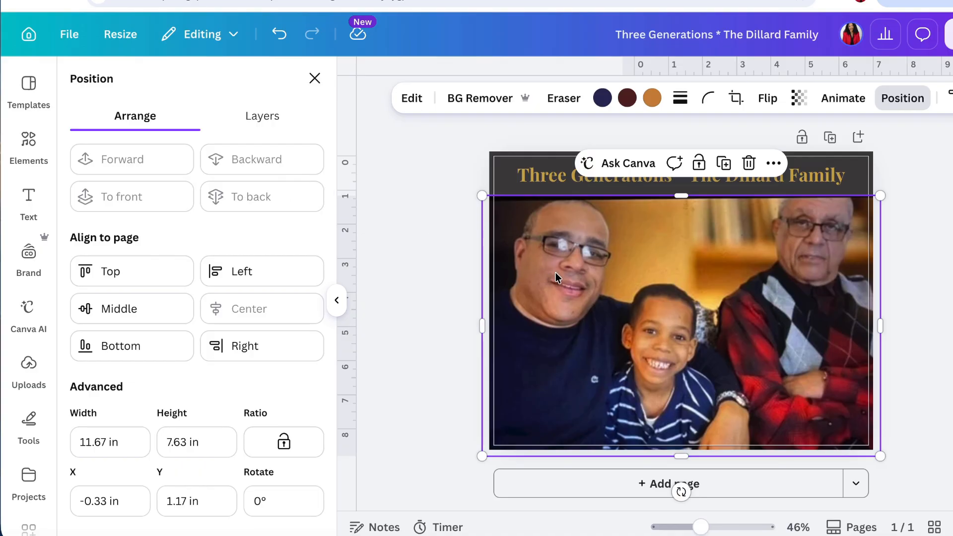
left_click_drag(559, 277, 559, 274)
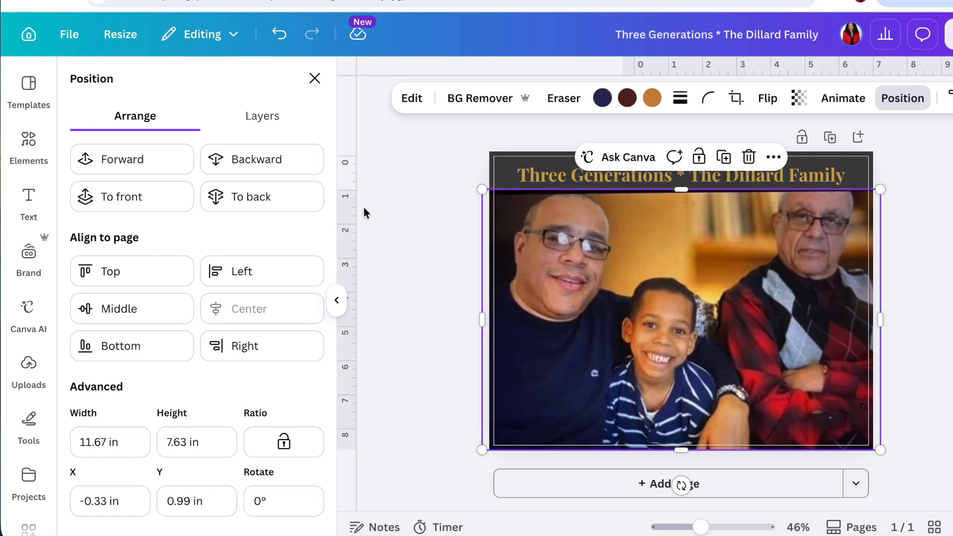
left_click(266, 171)
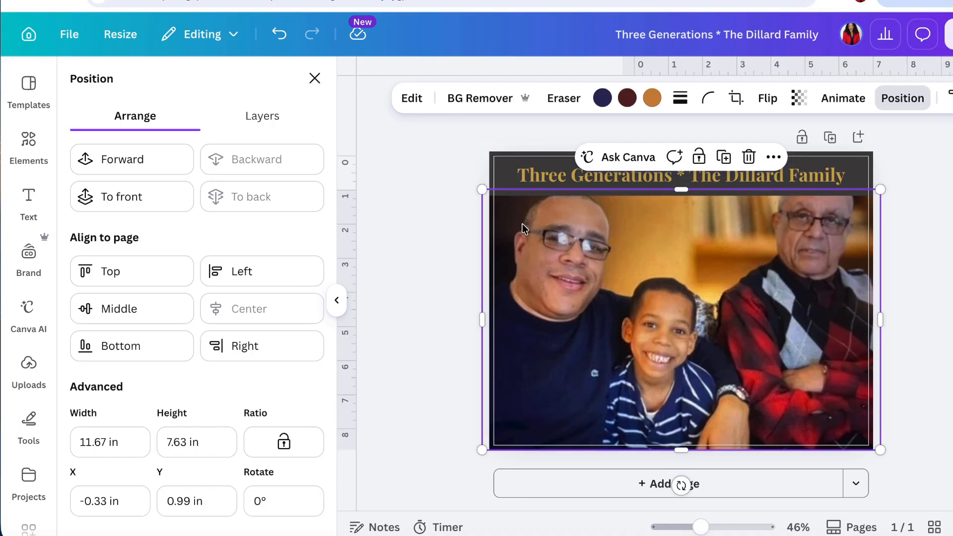
left_click(927, 289)
left_click(926, 289)
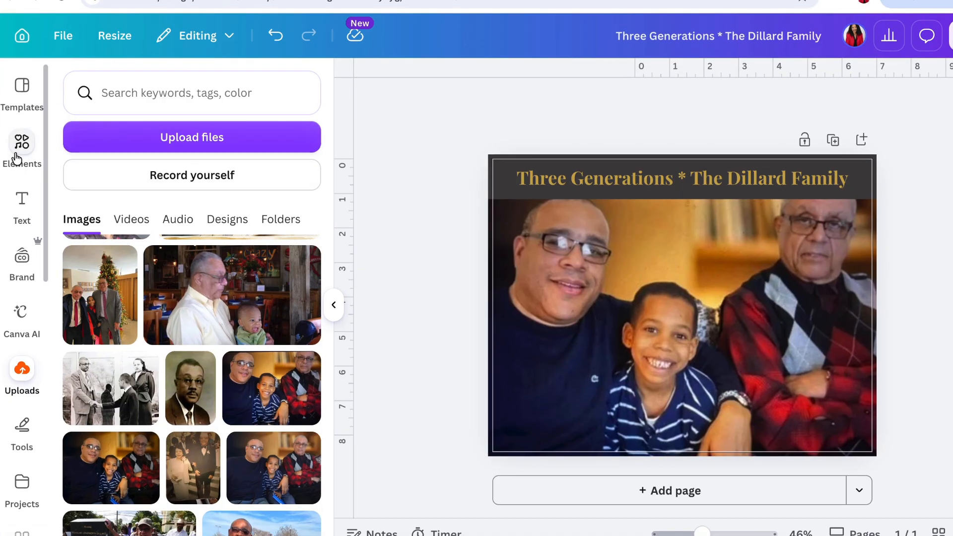
- Search the elements for "Rectangle" and add the solid square shape on top of the photo
left_click(18, 149)
left_click(240, 466)
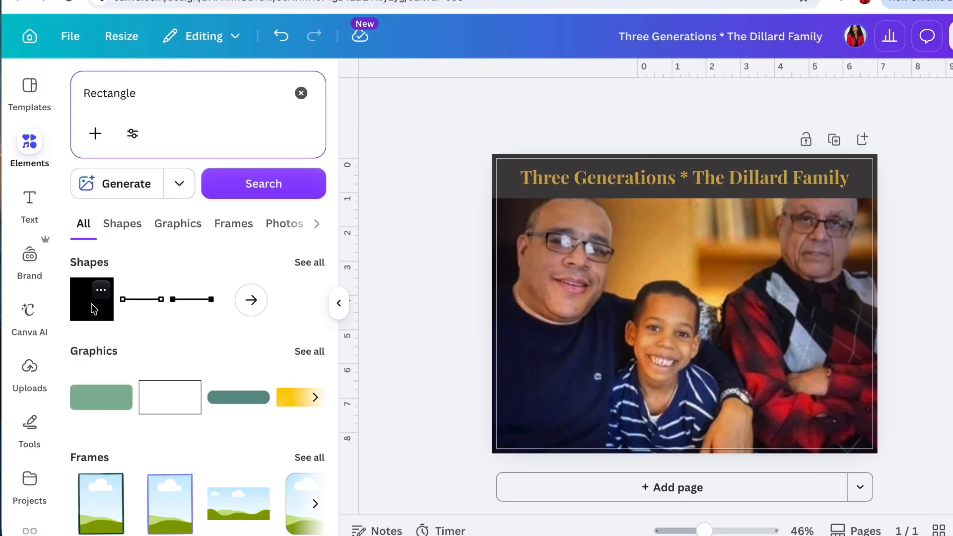
left_click(93, 309)
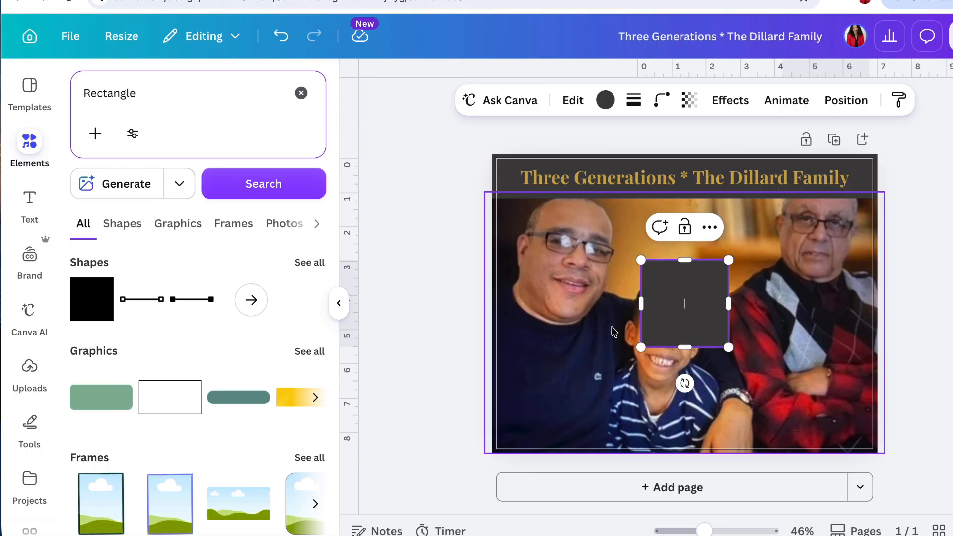
- Move the square to the page bottom and stretch it into a footer band about 12 in wide and 1.1 in high
left_click(926, 294)
left_click_drag(681, 309, 510, 458)
left_click_drag(521, 497, 893, 424)
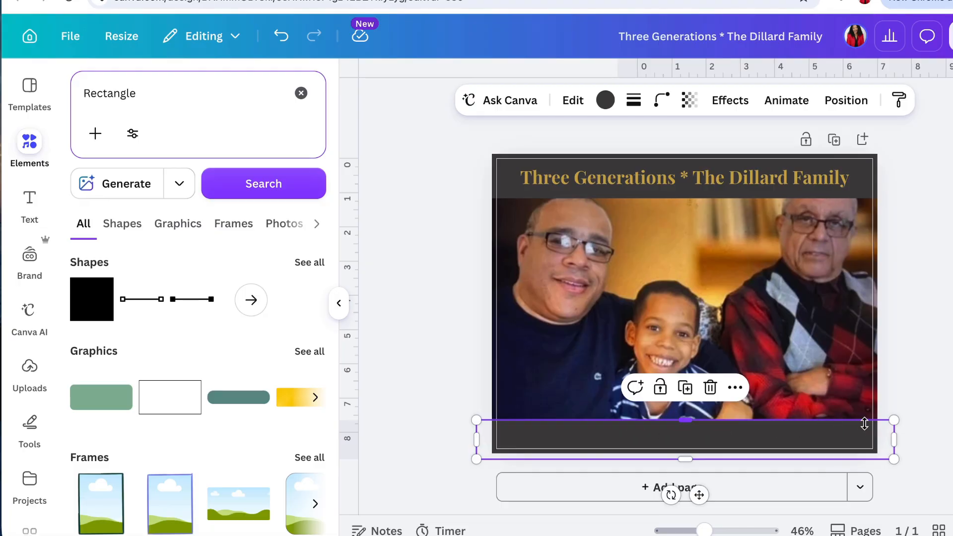
left_click(885, 394)
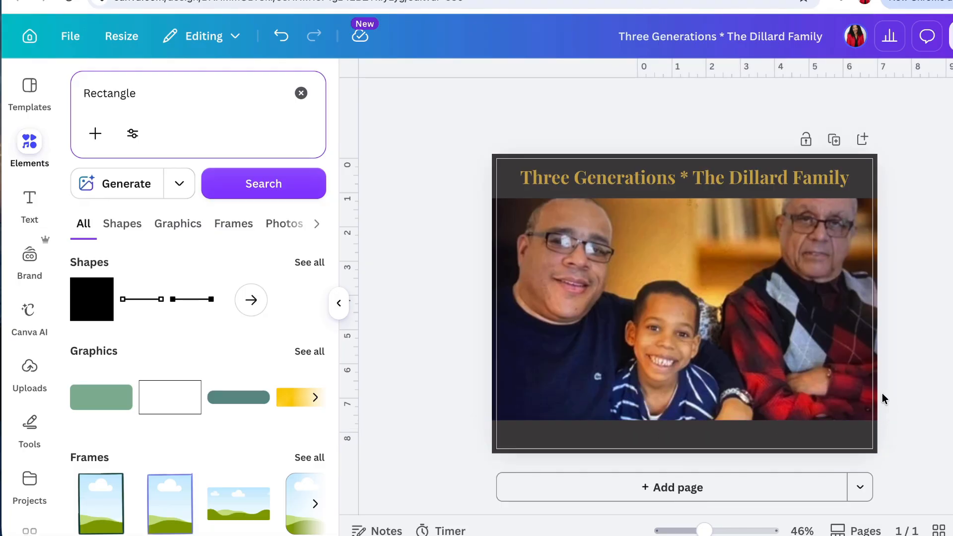
- Recolor the footer band below the family photo with a custom dark navy blue solid fill
left_click(789, 441)
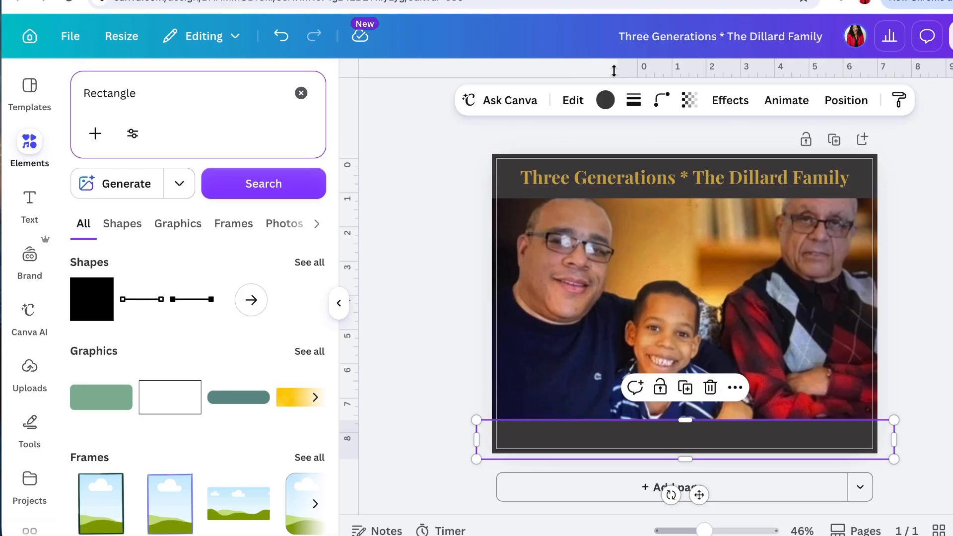
left_click(606, 100)
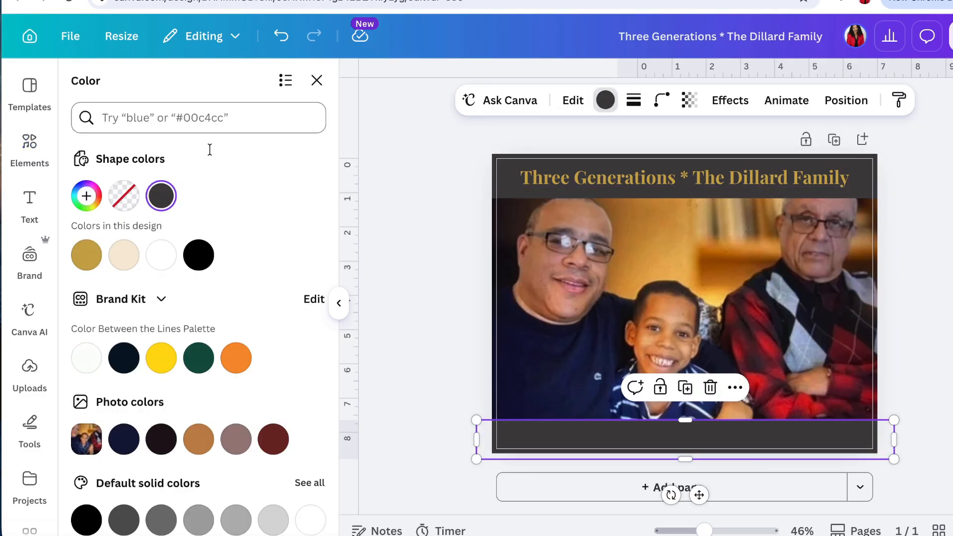
left_click(85, 198)
left_click(171, 395)
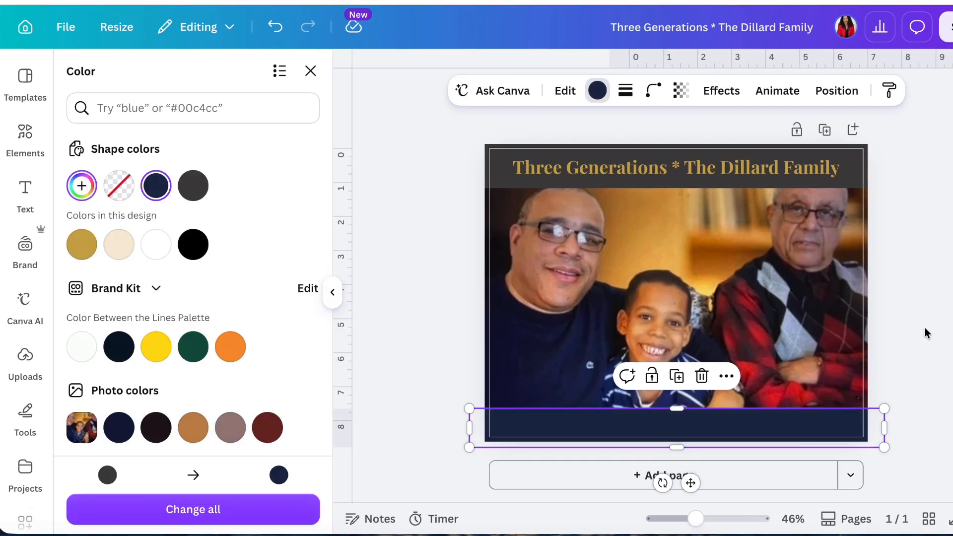
left_click(29, 144)
key("Escape")
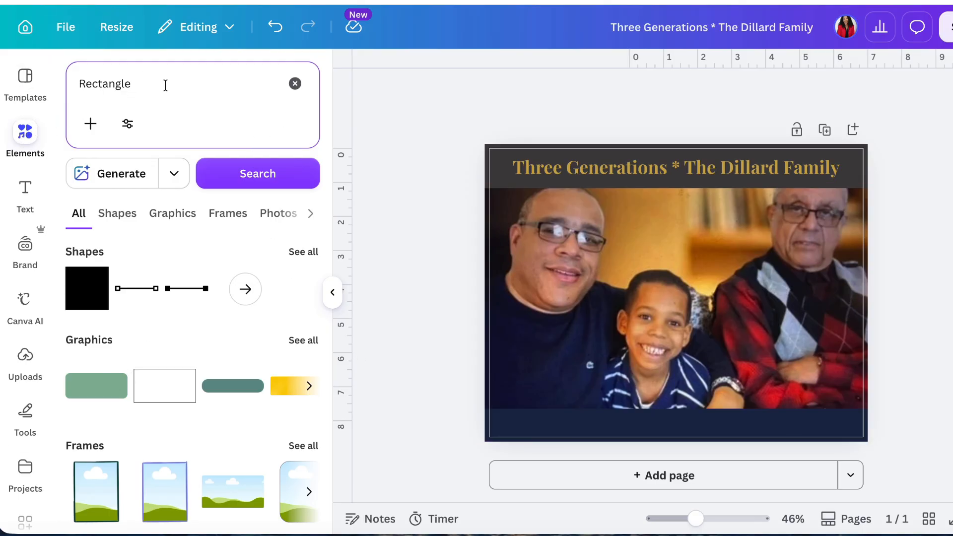
- Search the elements for "Microphone icon" and show all of the graphics results
left_click(295, 85)
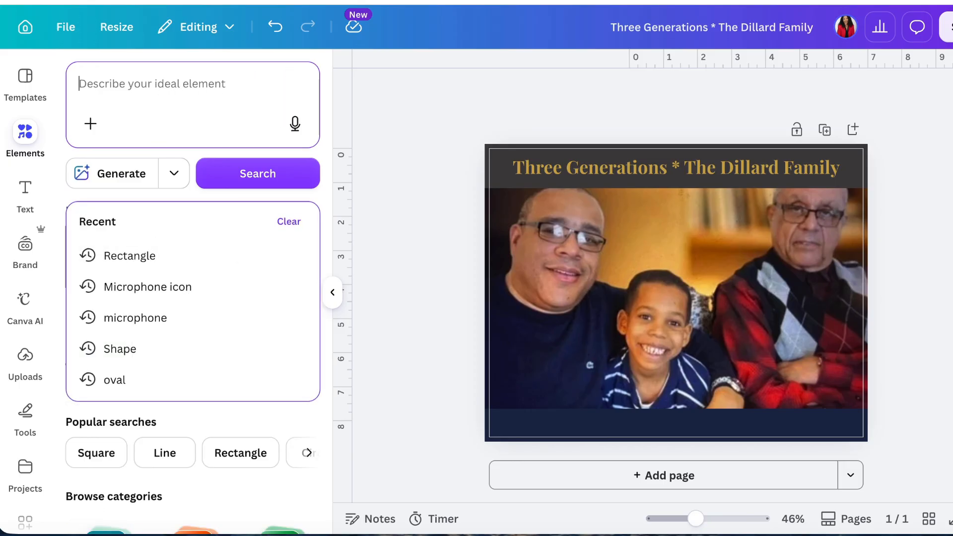
type("micro")
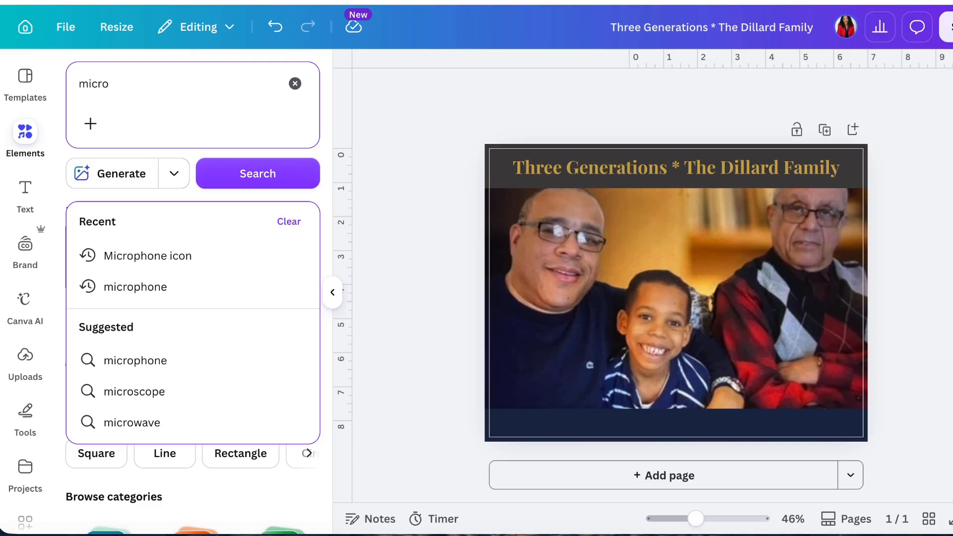
left_click(151, 256)
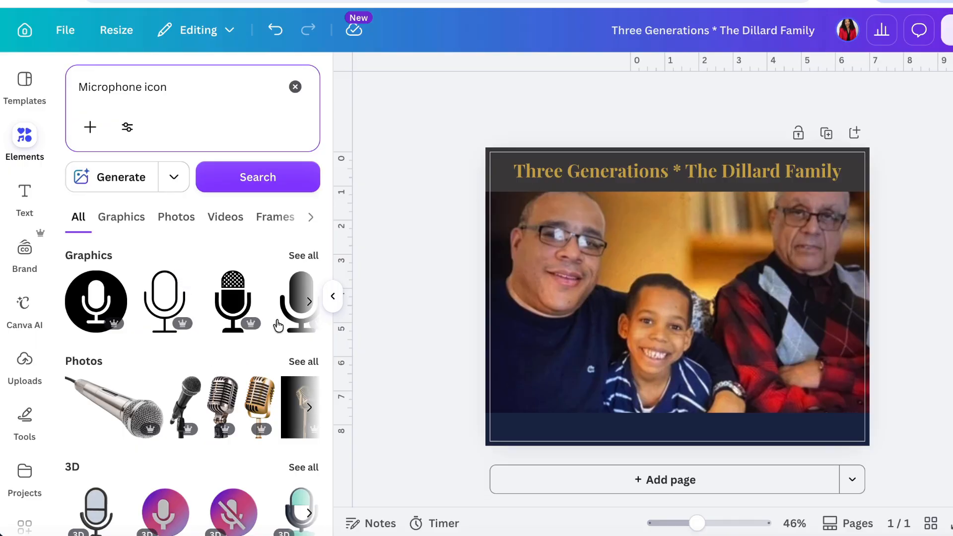
scroll(149, 387, "down", 4)
scroll(102, 452, "down", 3)
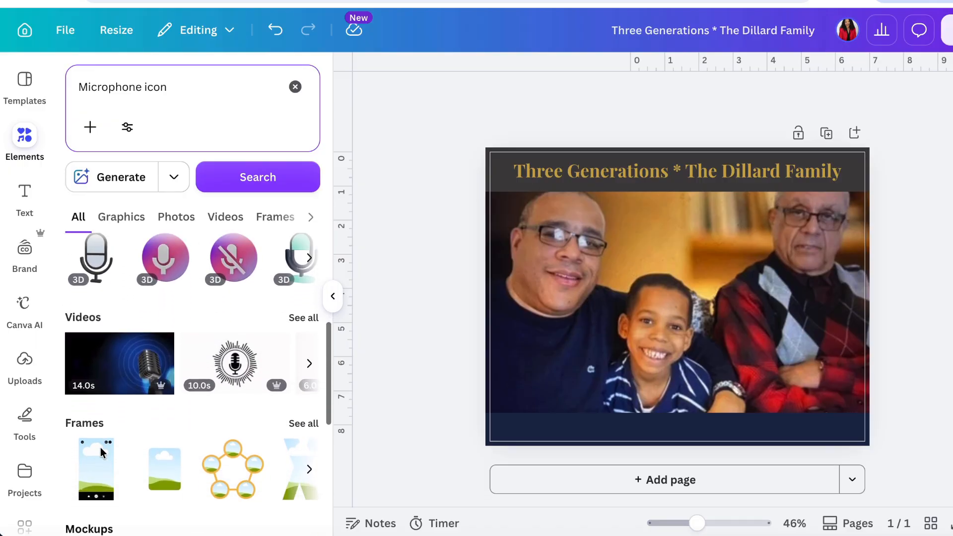
scroll(102, 452, "up", 6)
scroll(102, 452, "up", 1)
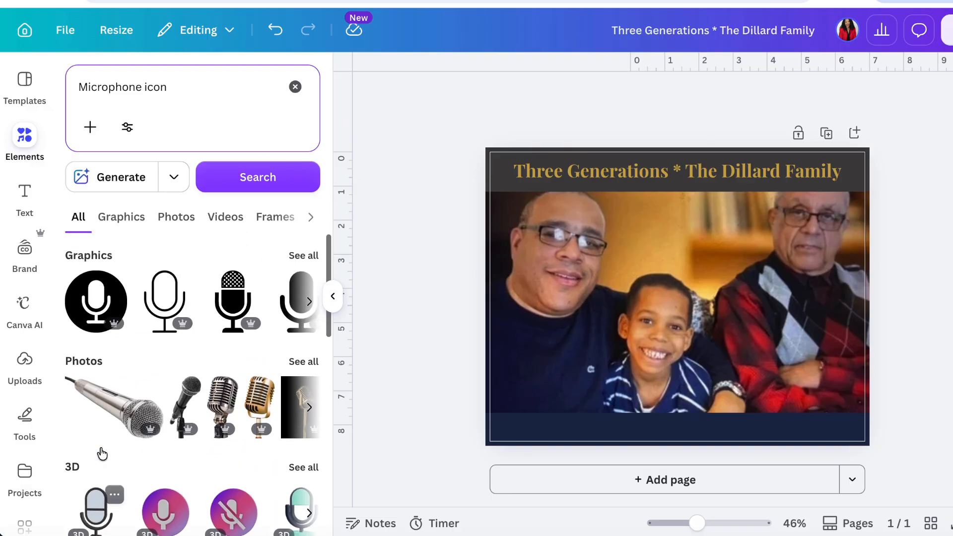
left_click(304, 257)
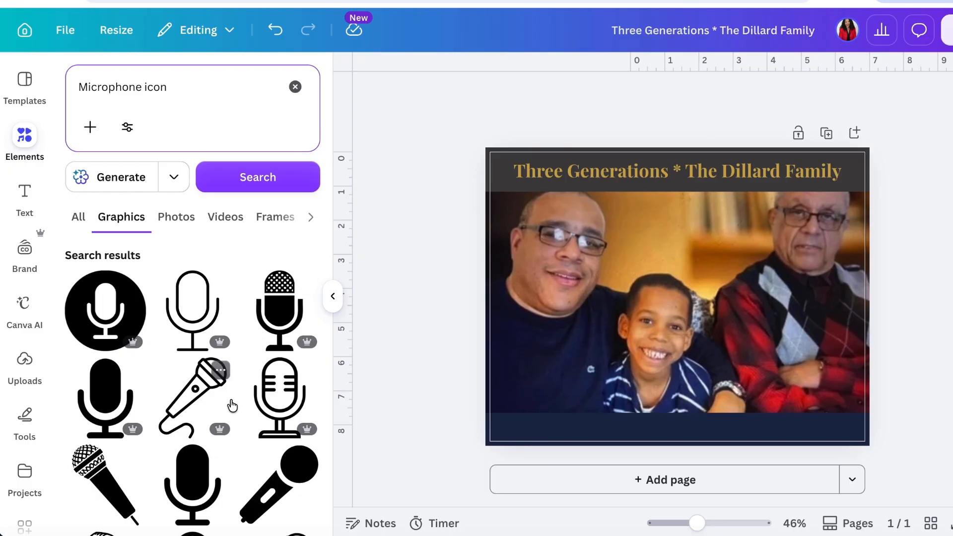
- Find the gold standing microphone among the graphics and add it to the page
scroll(231, 378, "down", 2)
scroll(231, 403, "down", 10)
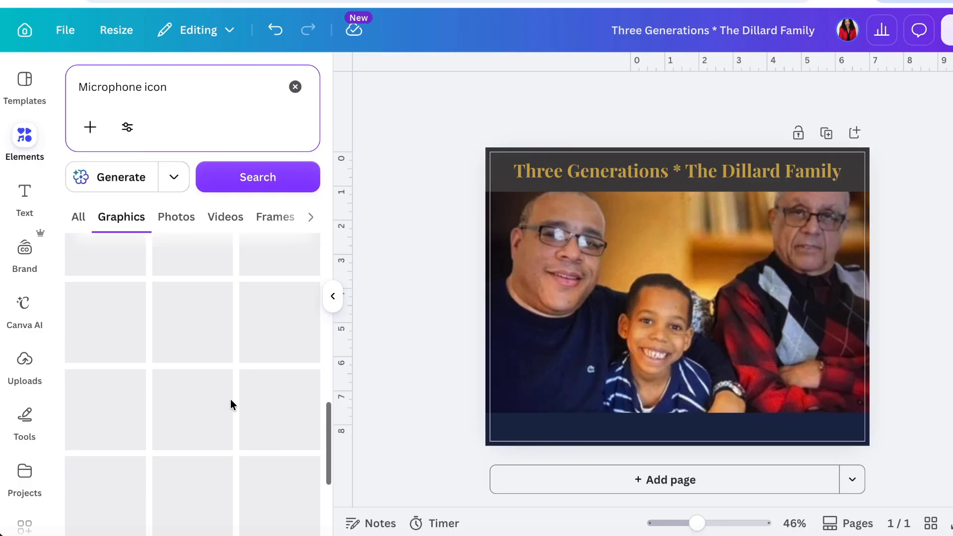
scroll(230, 399, "down", 10)
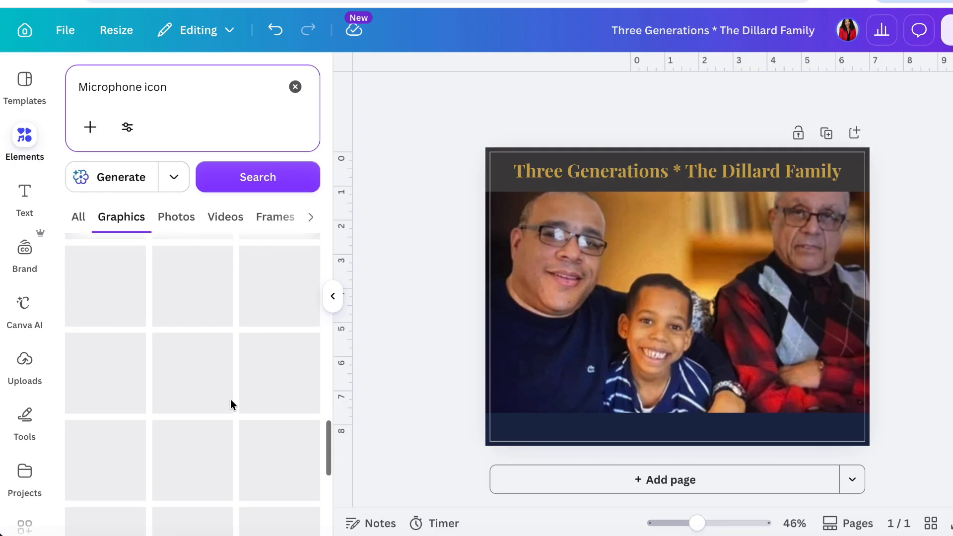
scroll(231, 399, "down", 5)
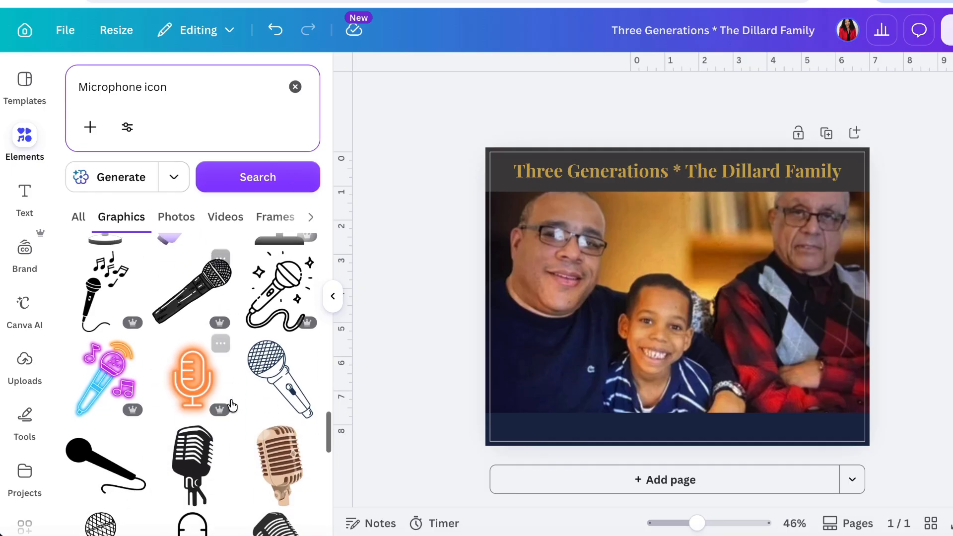
scroll(232, 405, "down", 5)
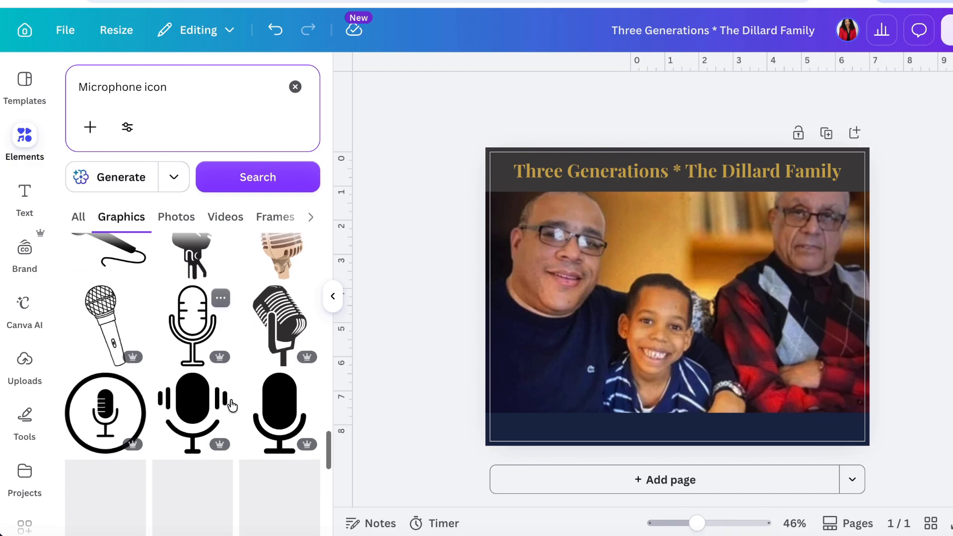
scroll(232, 405, "down", 3)
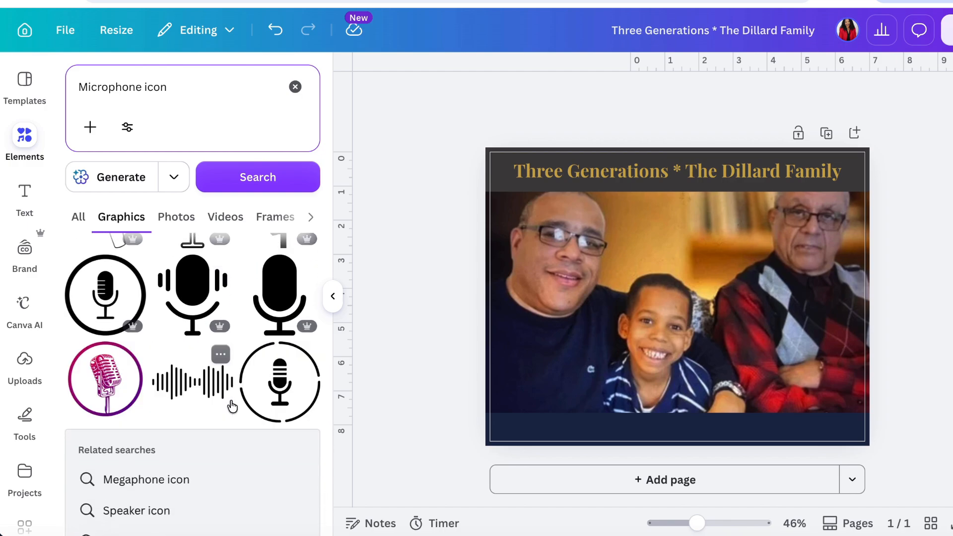
scroll(231, 406, "down", 8)
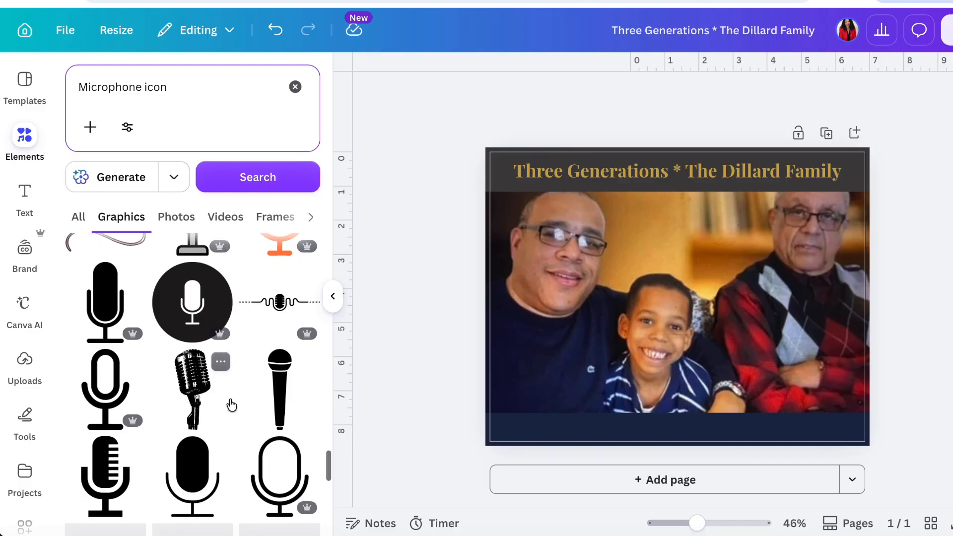
scroll(230, 398, "down", 3)
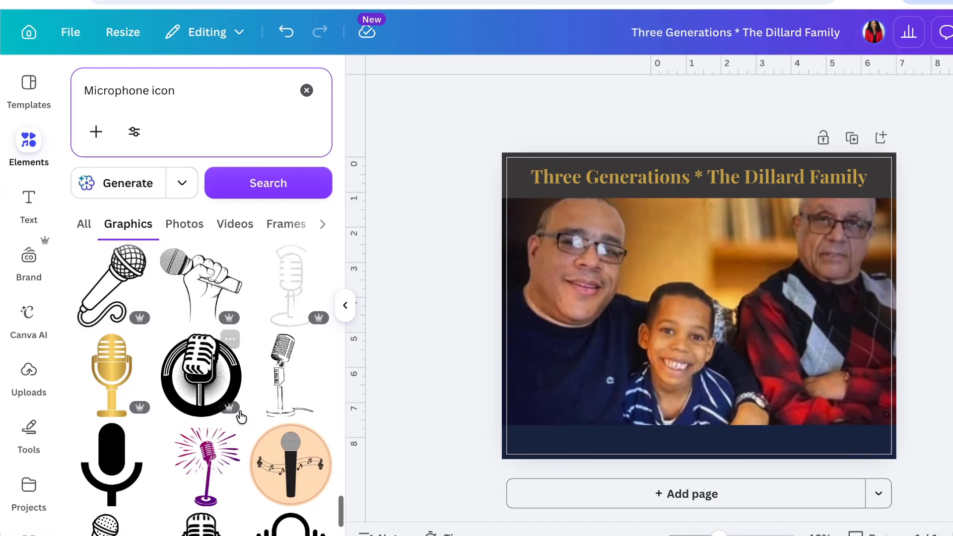
left_click(112, 366)
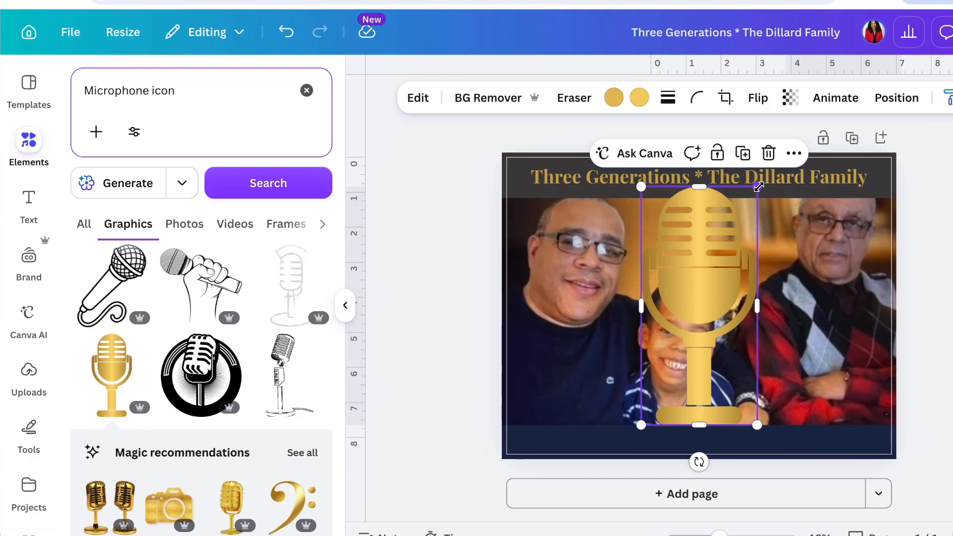
- Shrink the gold microphone to about 0.3 × 0.6 in and place it near the left end of the navy footer band
left_click_drag(757, 186, 655, 397)
scroll(736, 365, "up", 3)
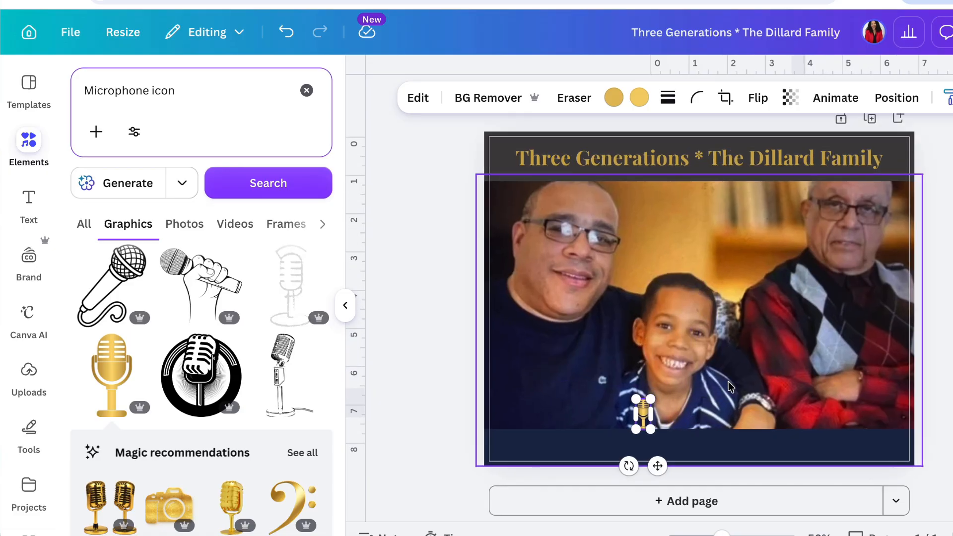
scroll(797, 271, "up", 3)
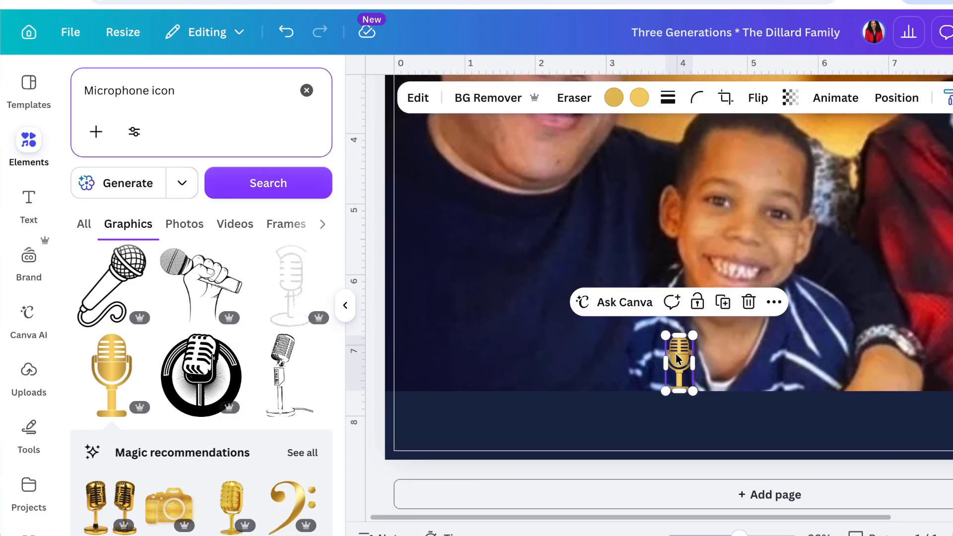
left_click_drag(680, 354, 464, 412)
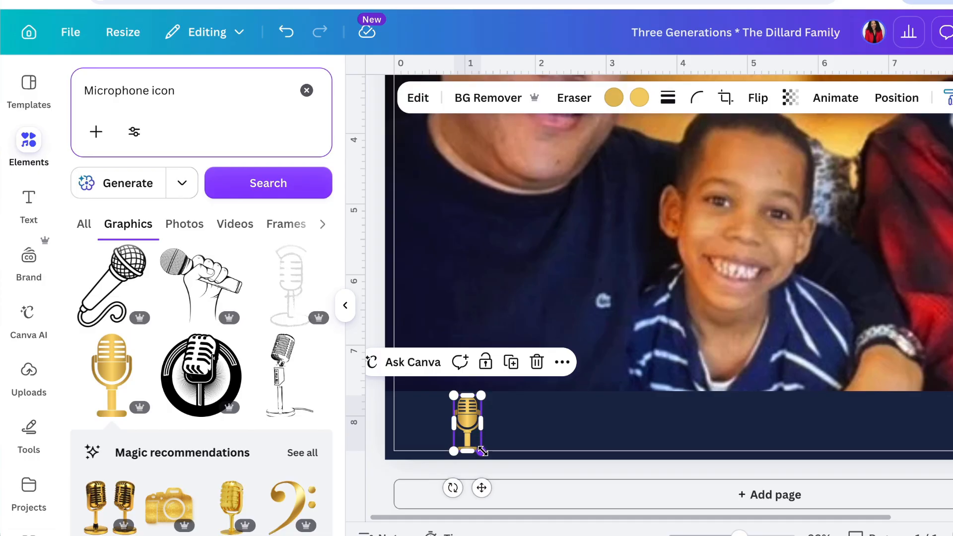
left_click_drag(482, 450, 474, 441)
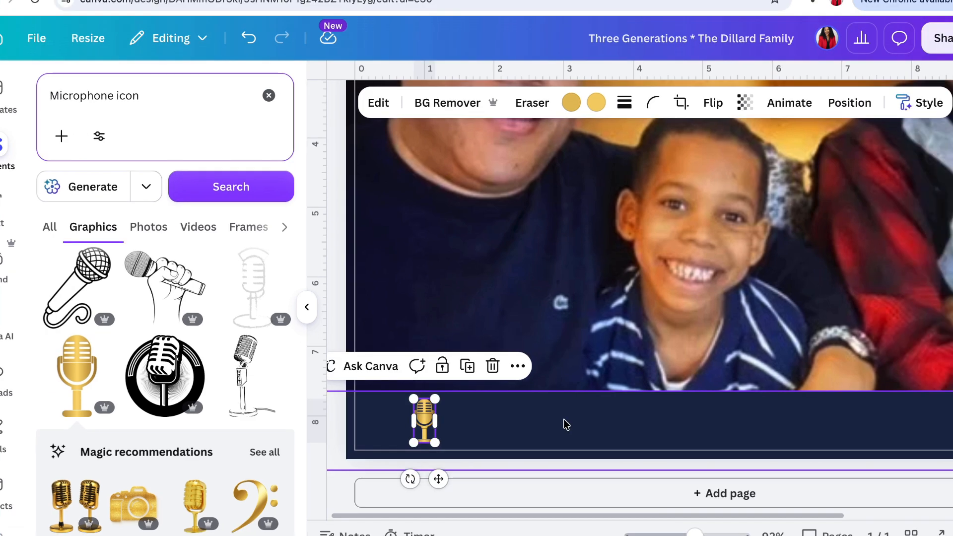
- Add a body text box and move it onto the navy footer band below the smiling boy
scroll(607, 423, "right", 5)
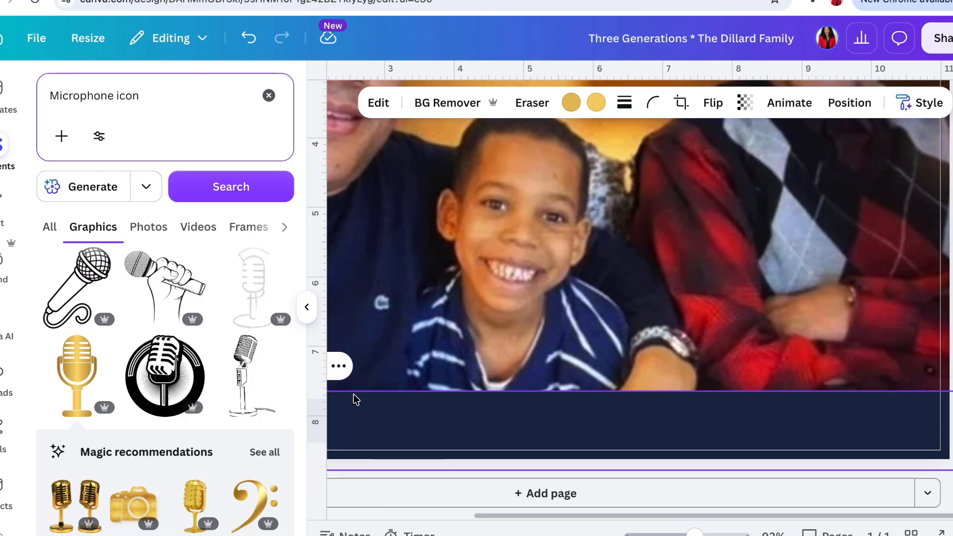
scroll(355, 398, "left", 1)
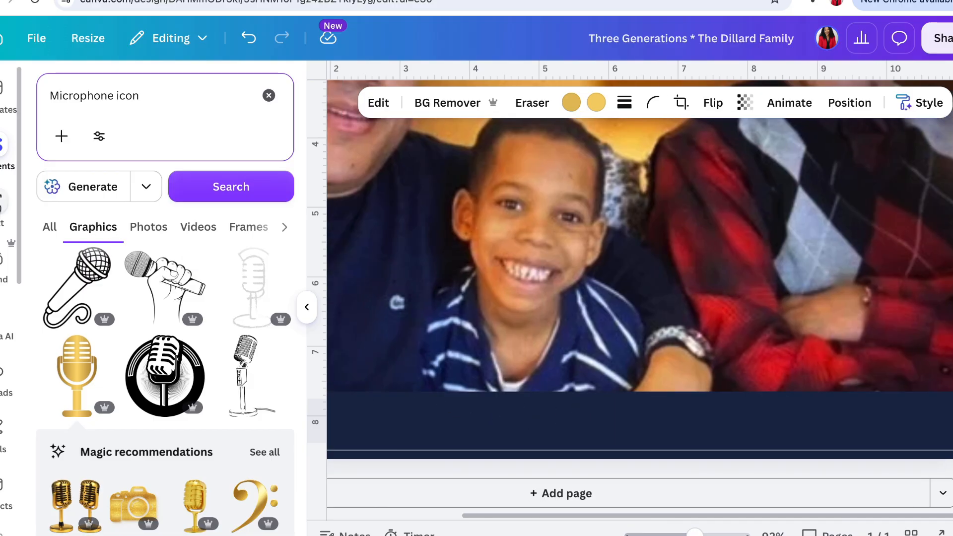
left_click(7, 200)
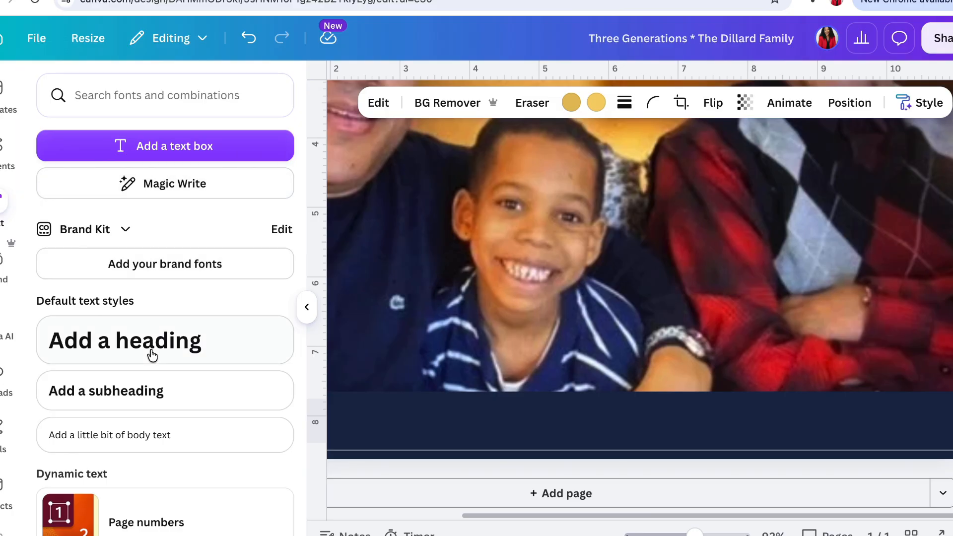
left_click(168, 439)
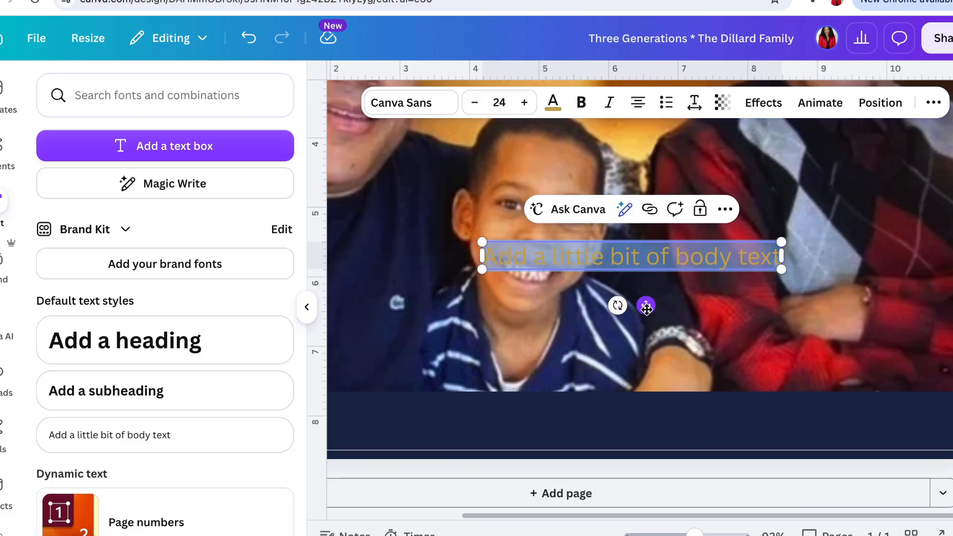
left_click_drag(645, 307, 672, 471)
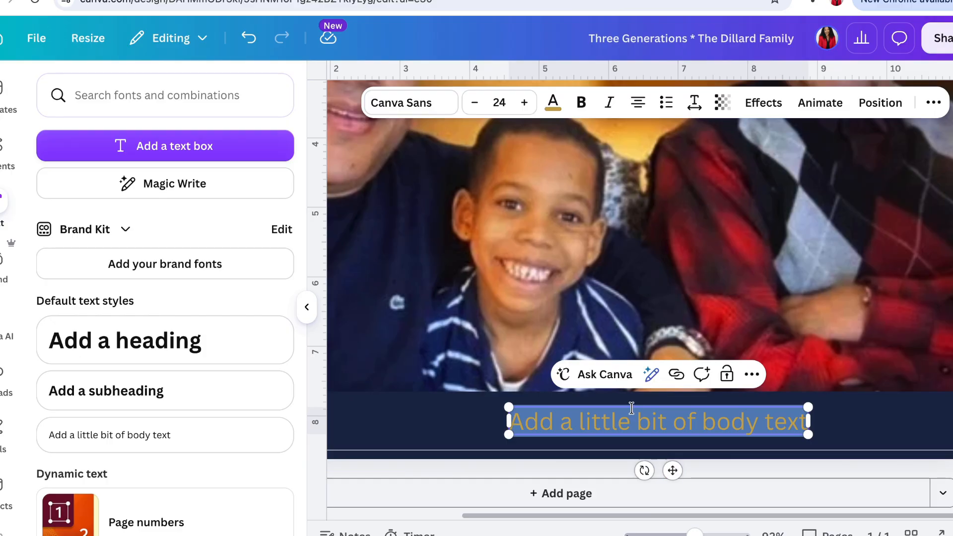
- Replace the footer's placeholder text with "Scan to hear their story!" and reduce its font size to 19
double_click(624, 422)
triple_click(623, 421)
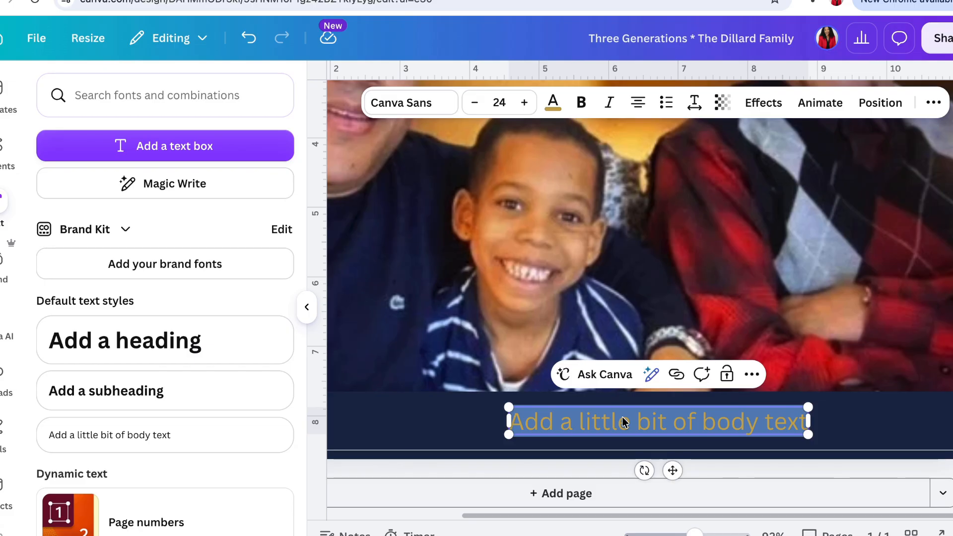
type("S")
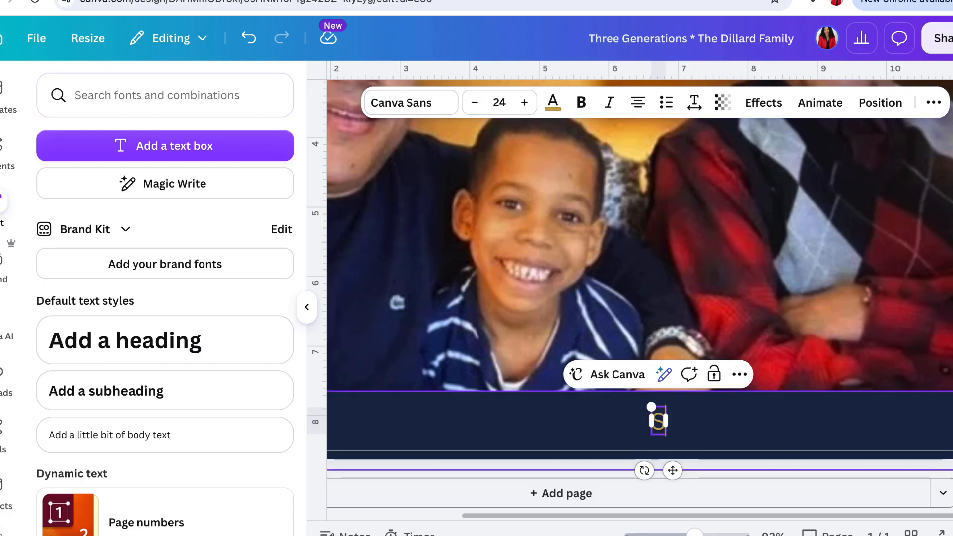
type("can to")
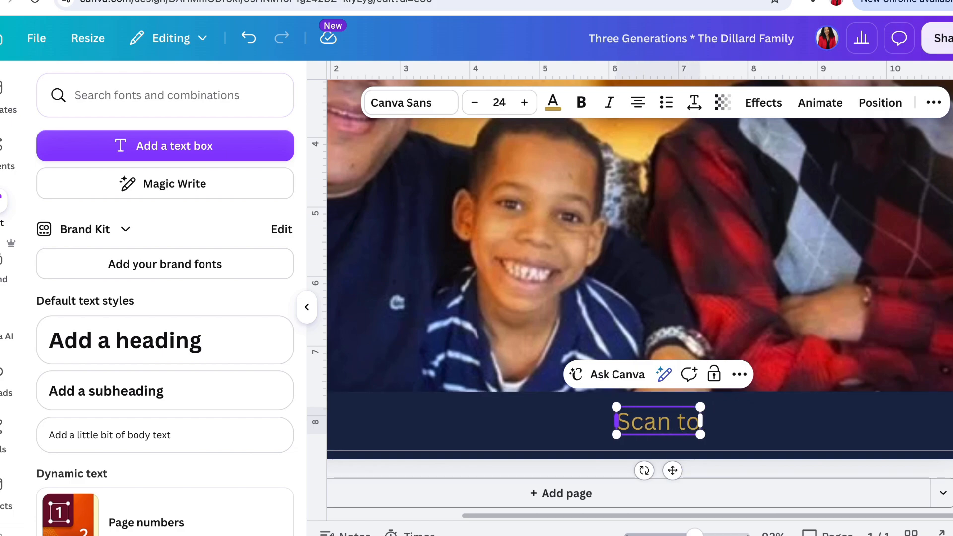
type(" hear their s")
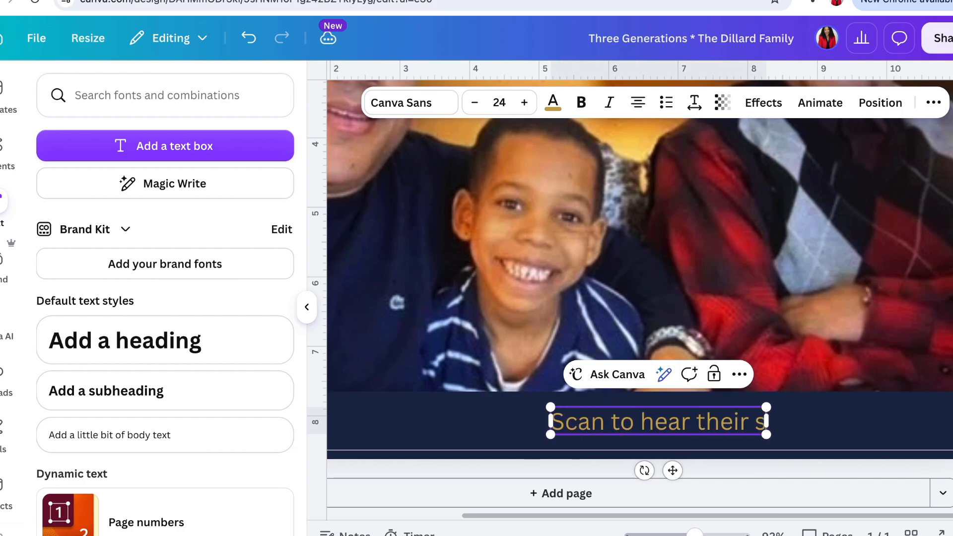
type("tory!")
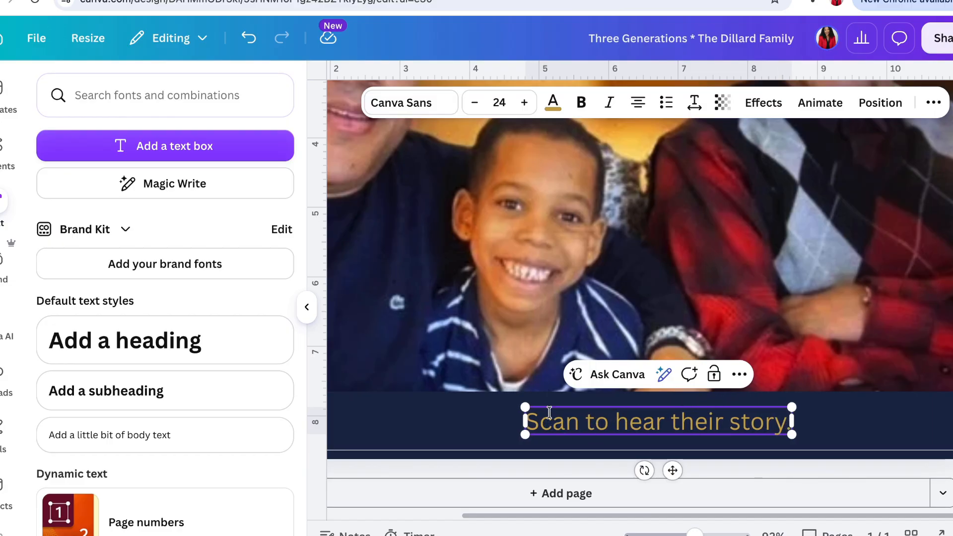
left_click(474, 102)
left_click(475, 102)
- Reduce the footer text's font size to 16 and move the text toward the right end of the navy band
left_click(474, 102)
left_click(474, 103)
left_click(475, 102)
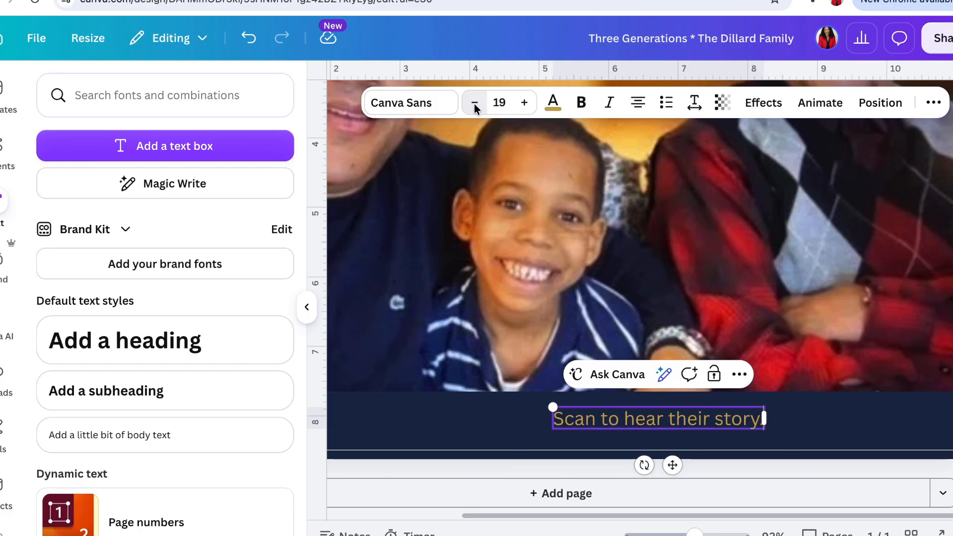
left_click(475, 103)
left_click(474, 103)
left_click(474, 102)
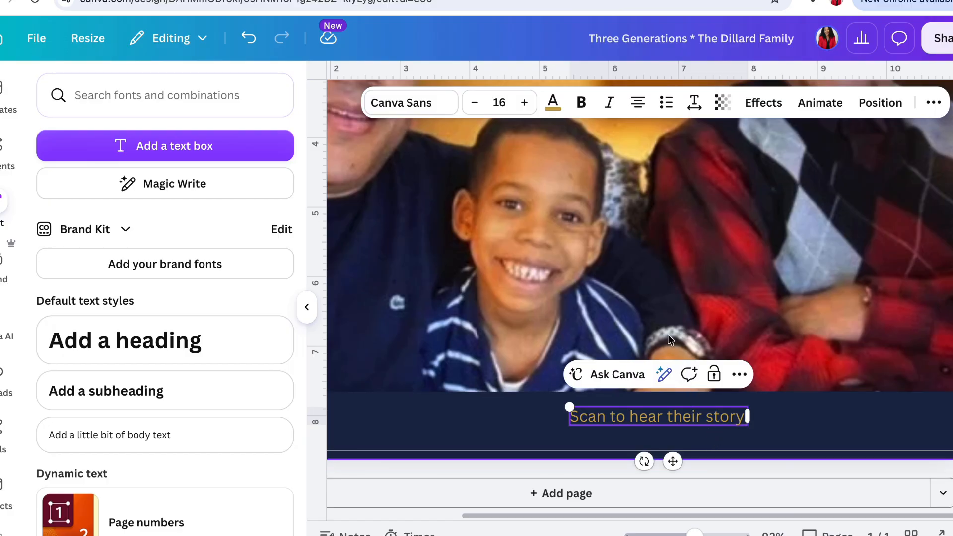
scroll(661, 346, "down", 2)
scroll(661, 346, "down", 4)
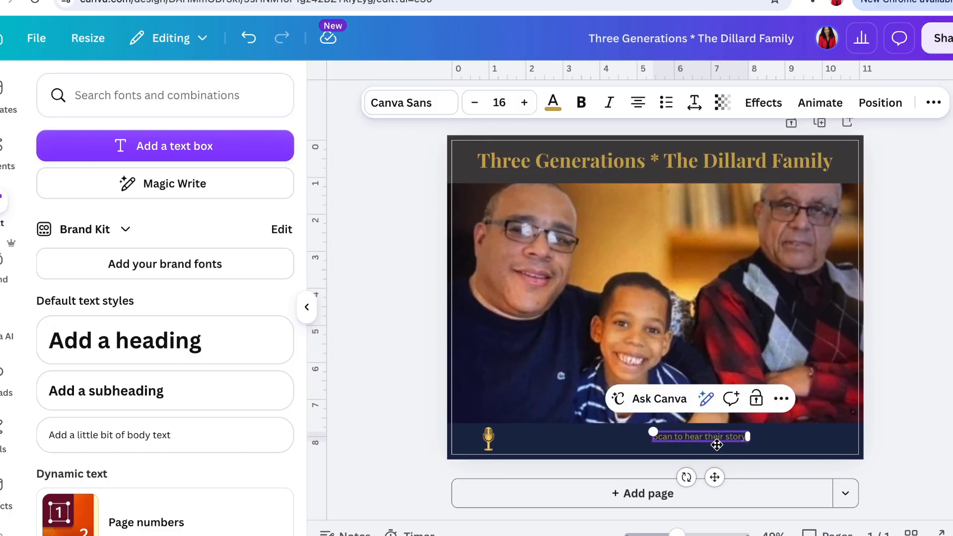
left_click_drag(715, 477, 775, 480)
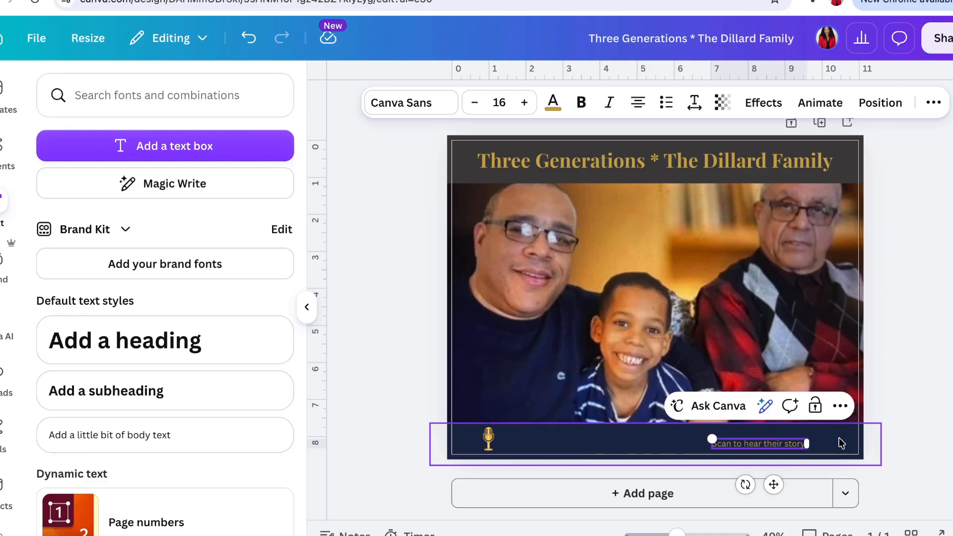
left_click(943, 365)
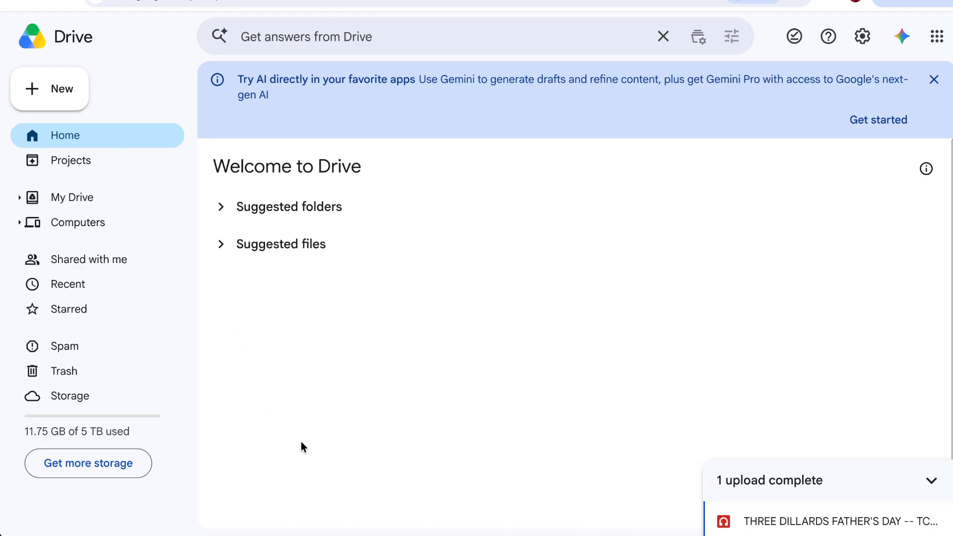
- Switch to Google Drive, locate the uploaded Father's Day MP3 in My Drive and open its sharing settings
left_click(55, 90)
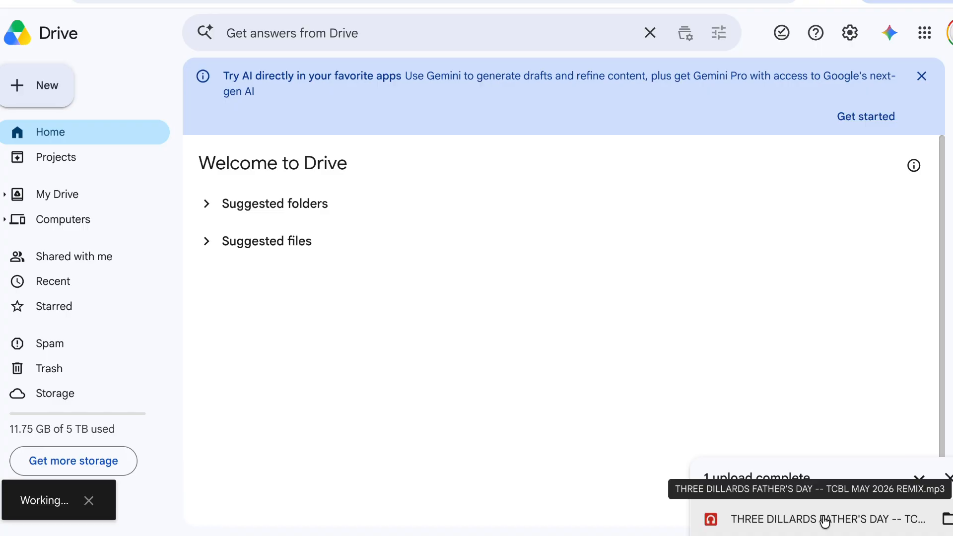
left_click(825, 521)
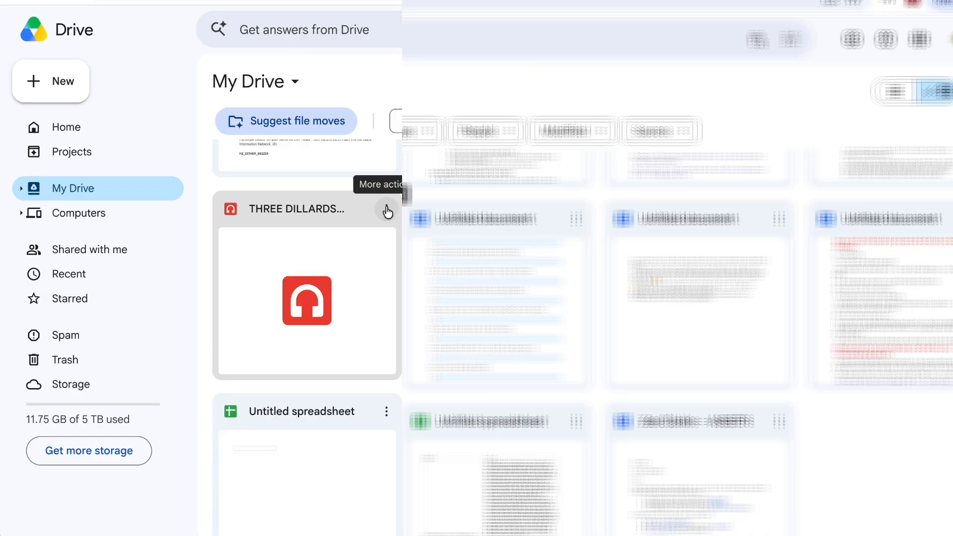
left_click(387, 209)
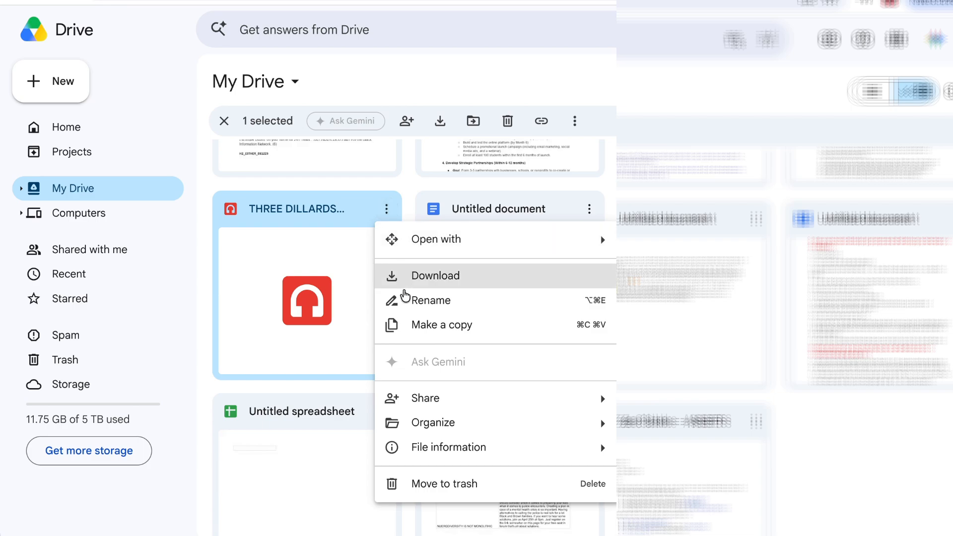
mouse_move(425, 400)
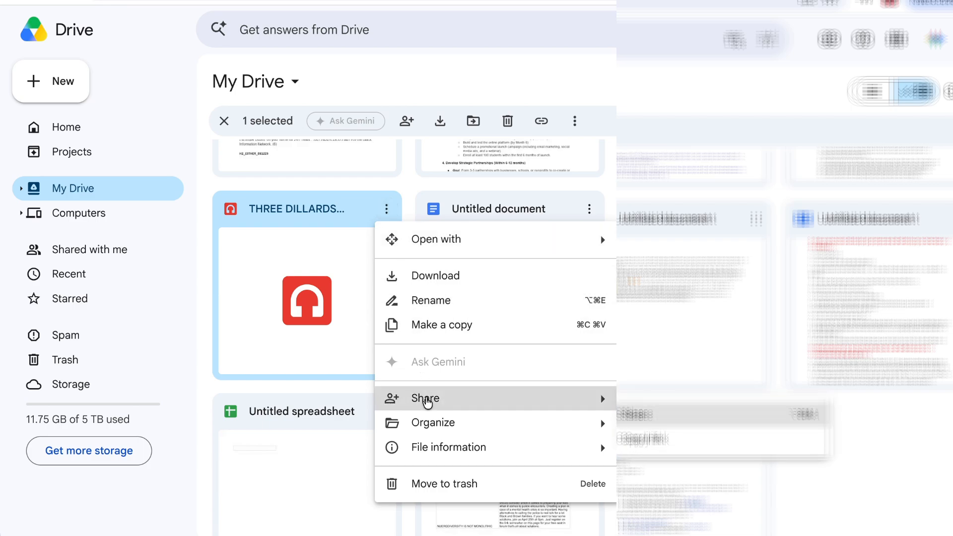
left_click(670, 401)
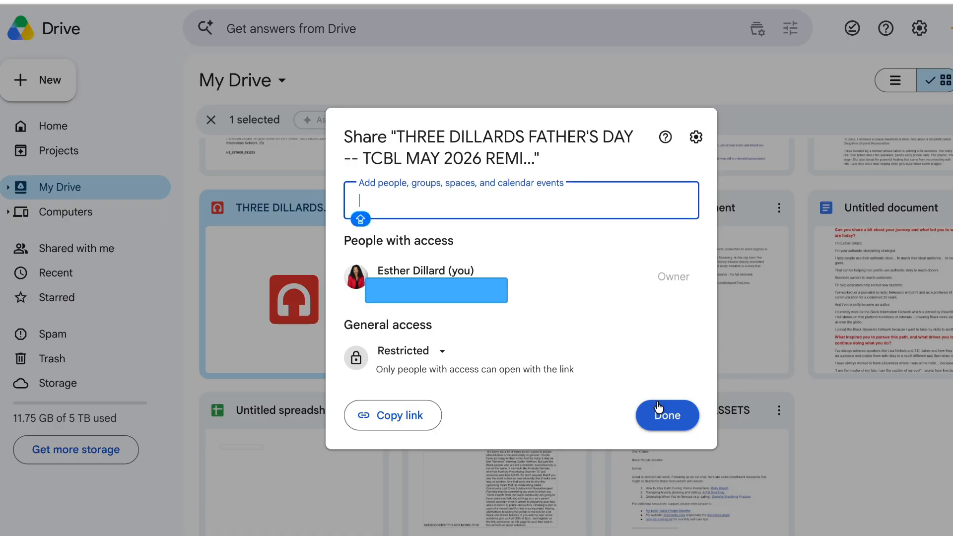
- Set the MP3's general access to "Anyone with the link", copy its link and close the sharing settings
left_click(443, 350)
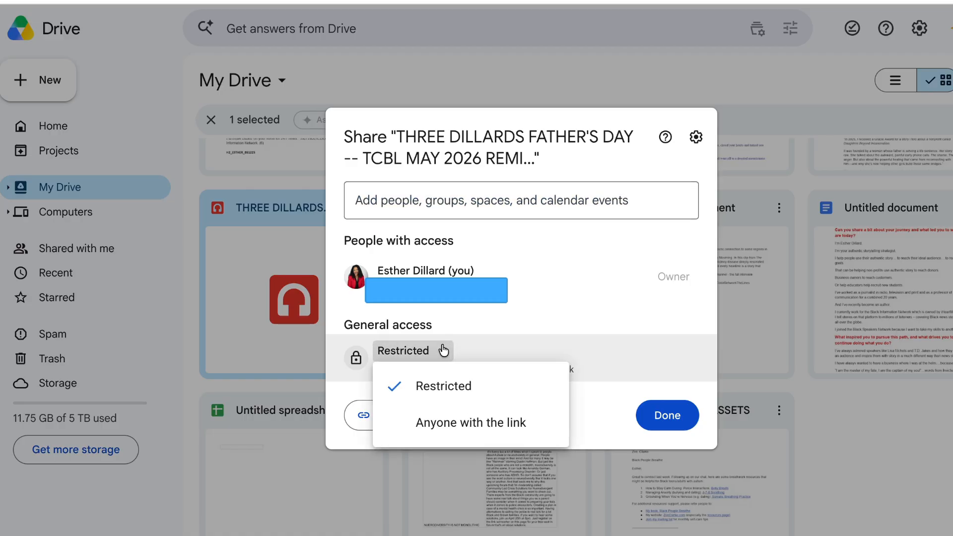
left_click(447, 420)
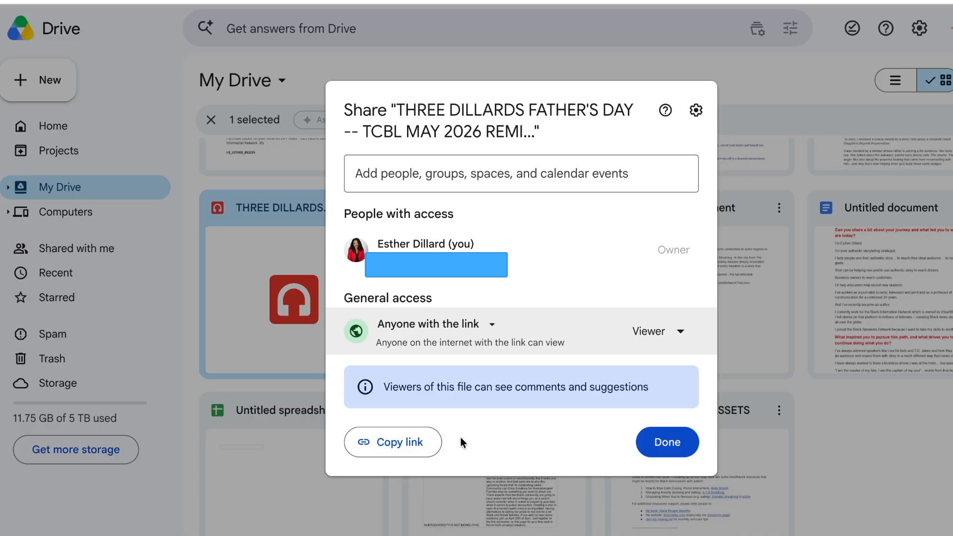
left_click(416, 447)
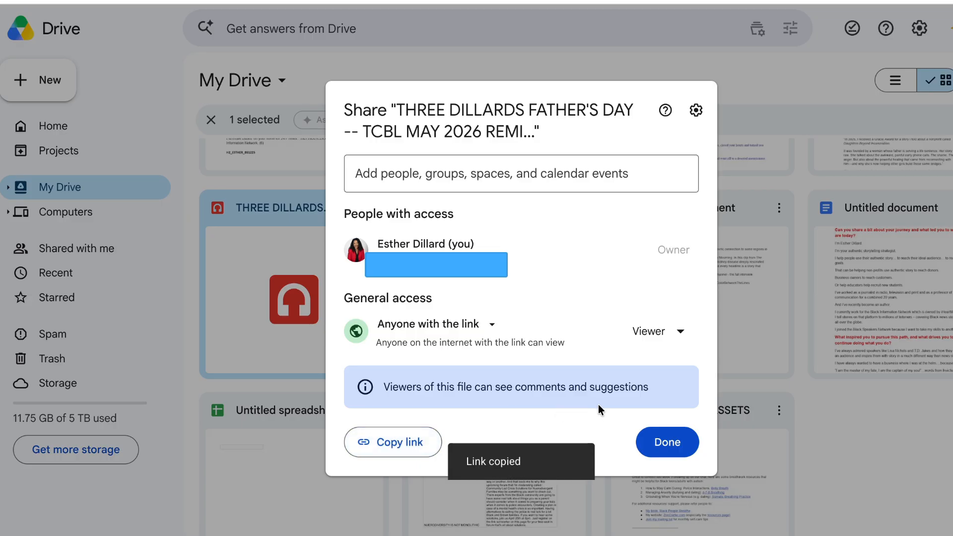
left_click(668, 443)
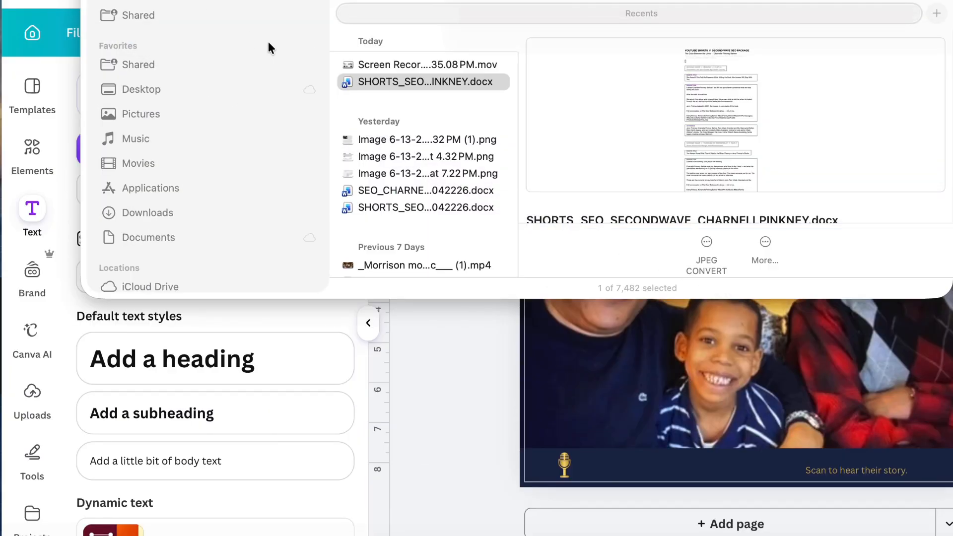
key("Escape")
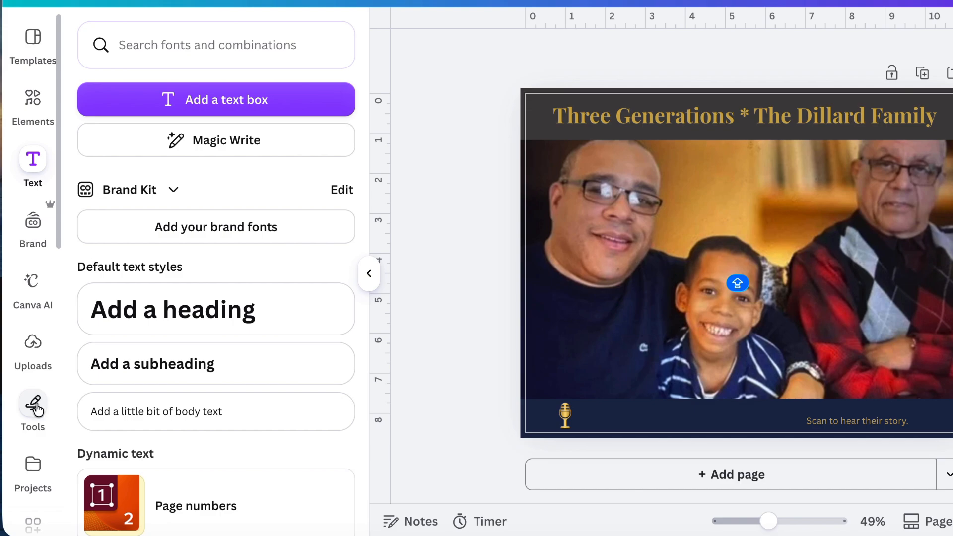
- Switch back to the Canva design, open the QR code generator and paste the copied Drive link as its URL
scroll(35, 408, "down", 6)
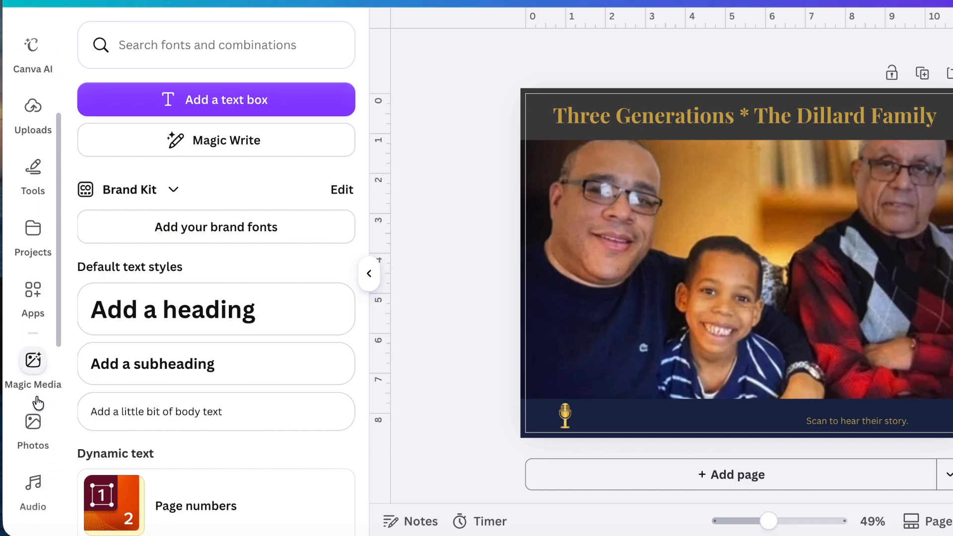
scroll(38, 403, "down", 6)
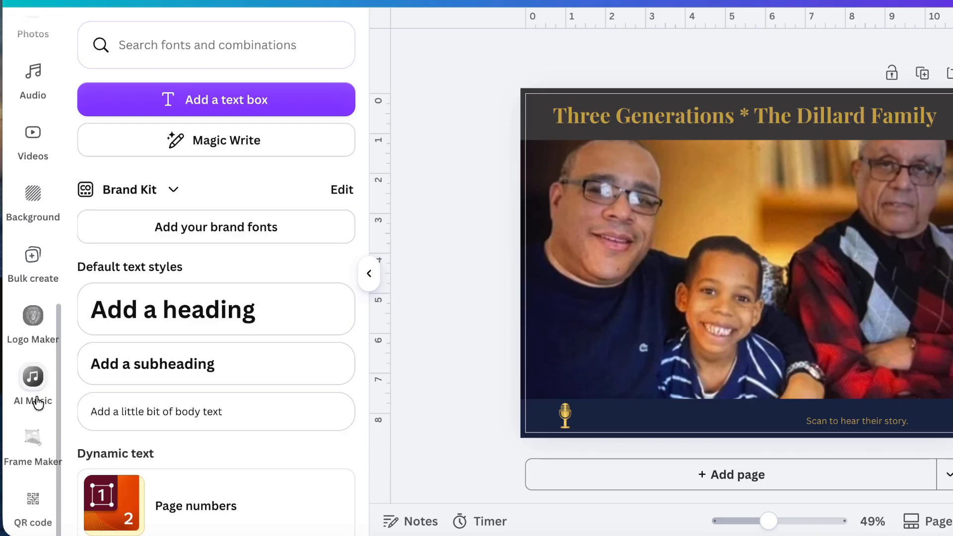
left_click(34, 507)
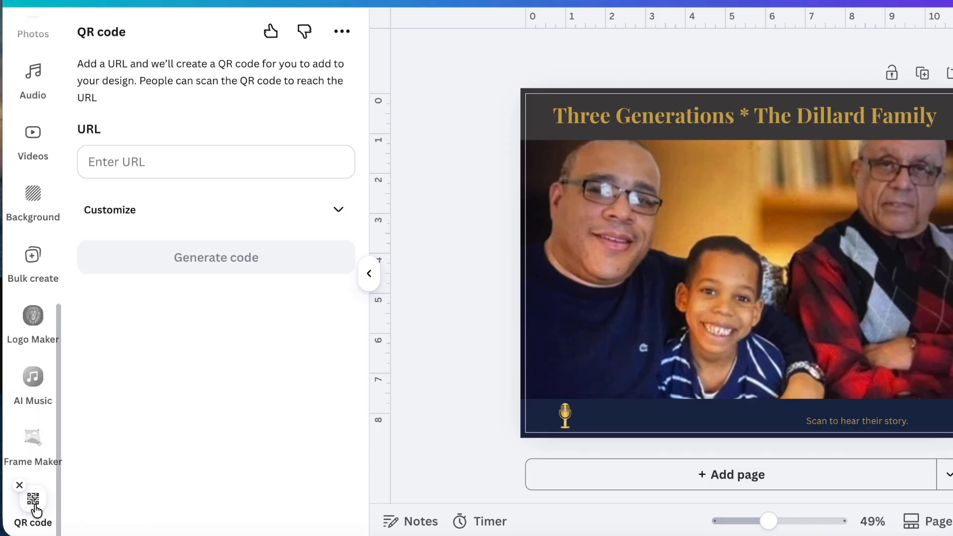
left_click(164, 164)
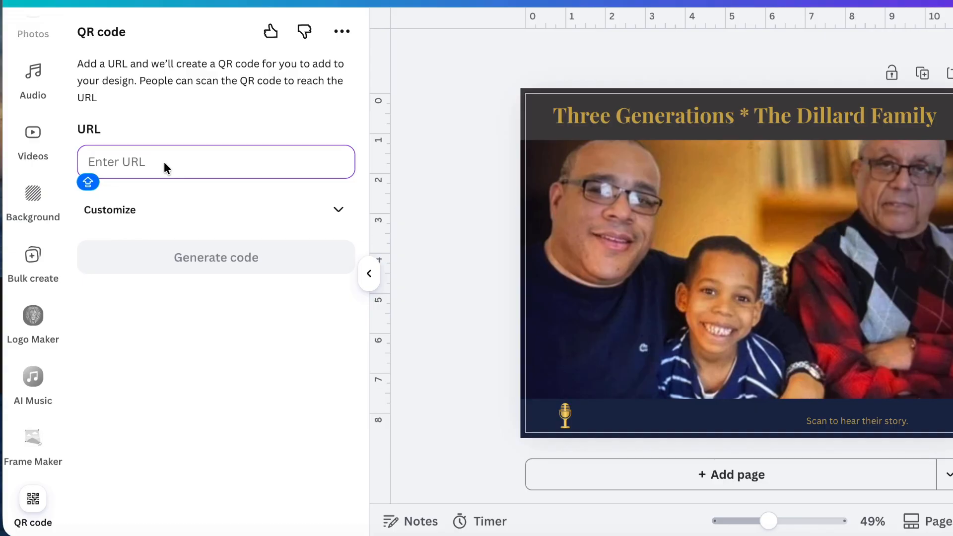
key("ctrl+v")
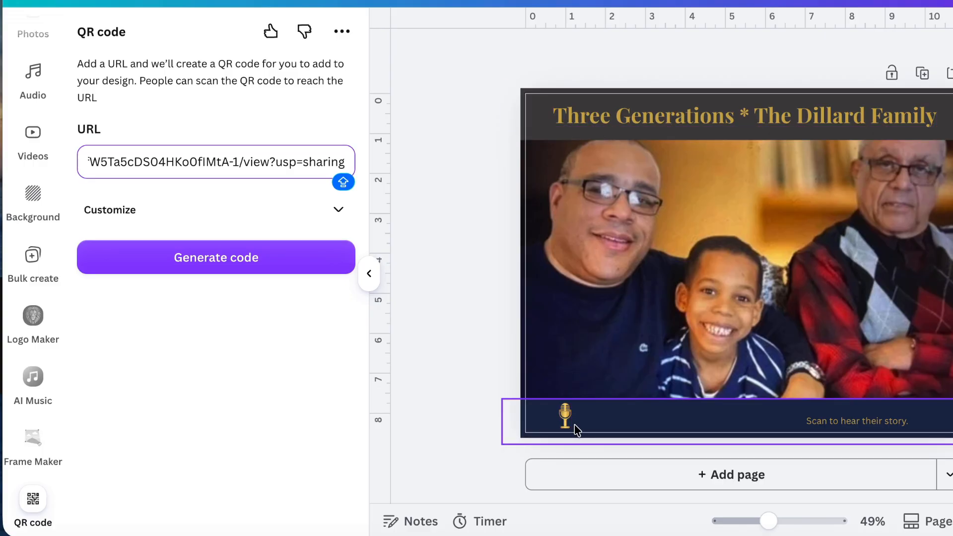
- Expand the QR code's customization options and copy the gold colour code #C9A84C from the page title's text
left_click(338, 213)
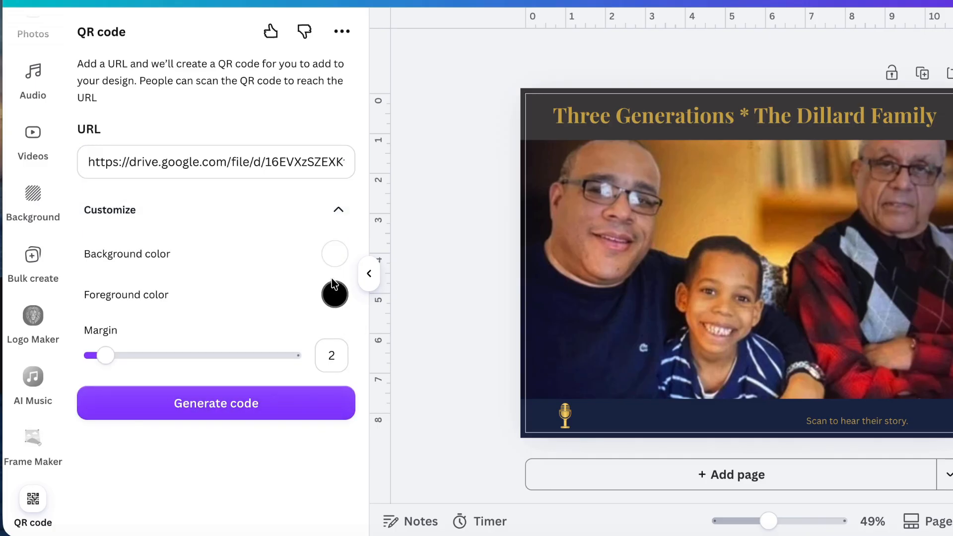
left_click(335, 295)
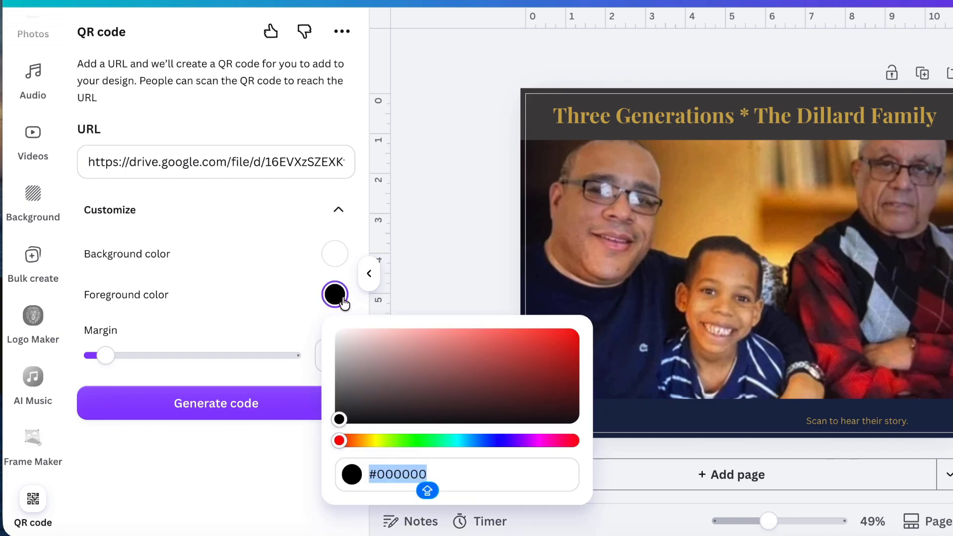
left_click(629, 109)
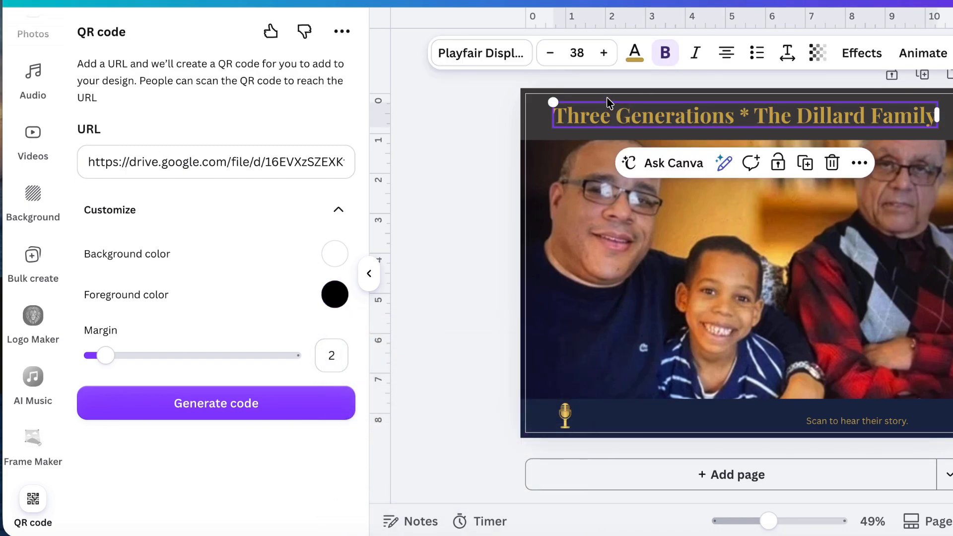
left_click(635, 53)
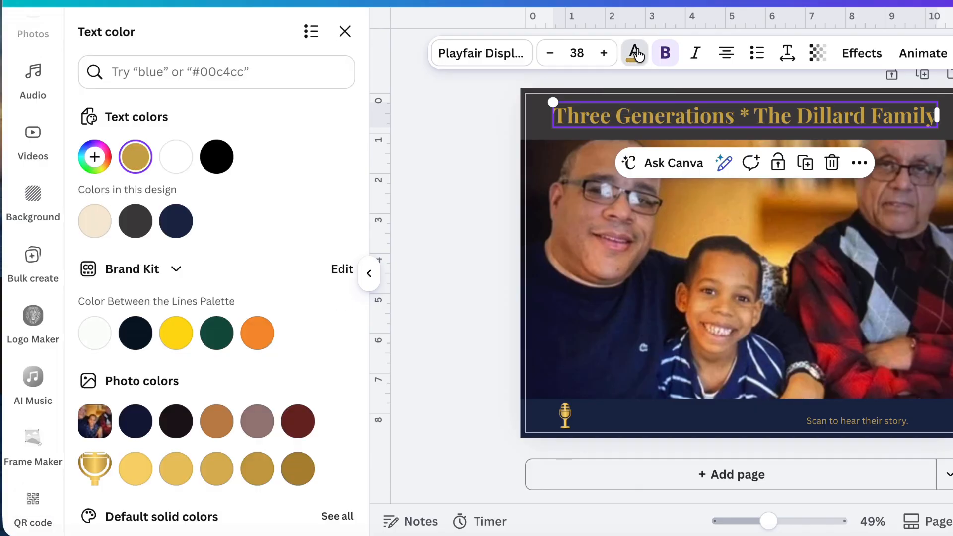
left_click(135, 157)
left_click(188, 379)
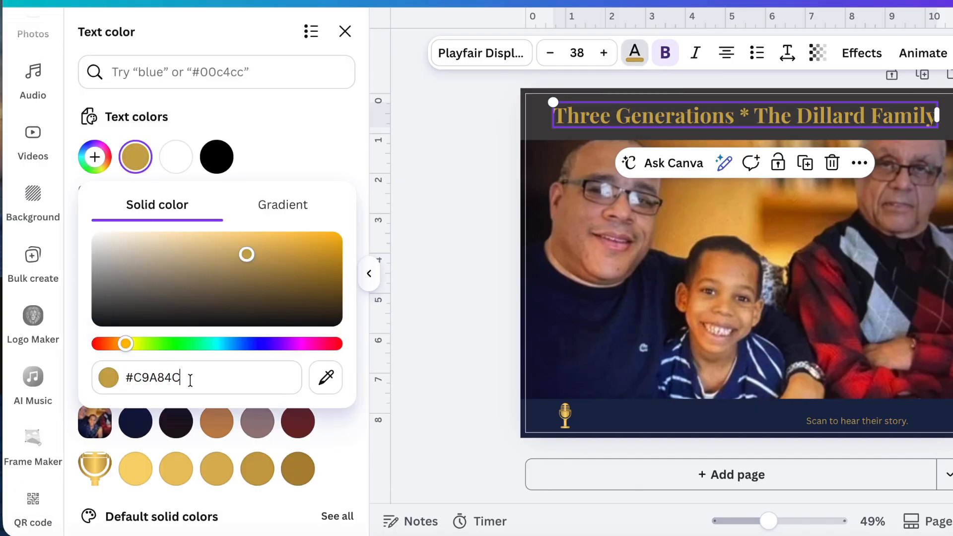
left_click_drag(191, 380, 110, 377)
key("ctrl+c")
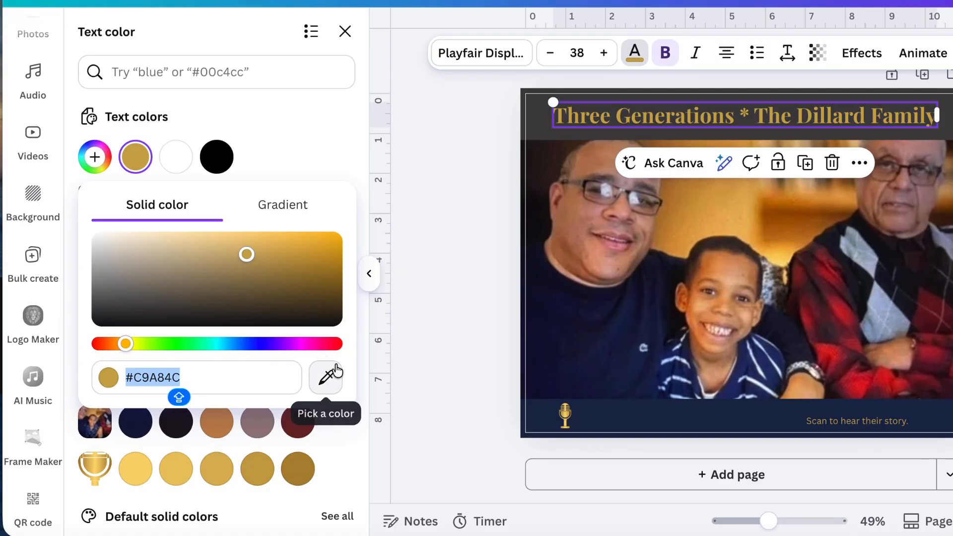
left_click(436, 344)
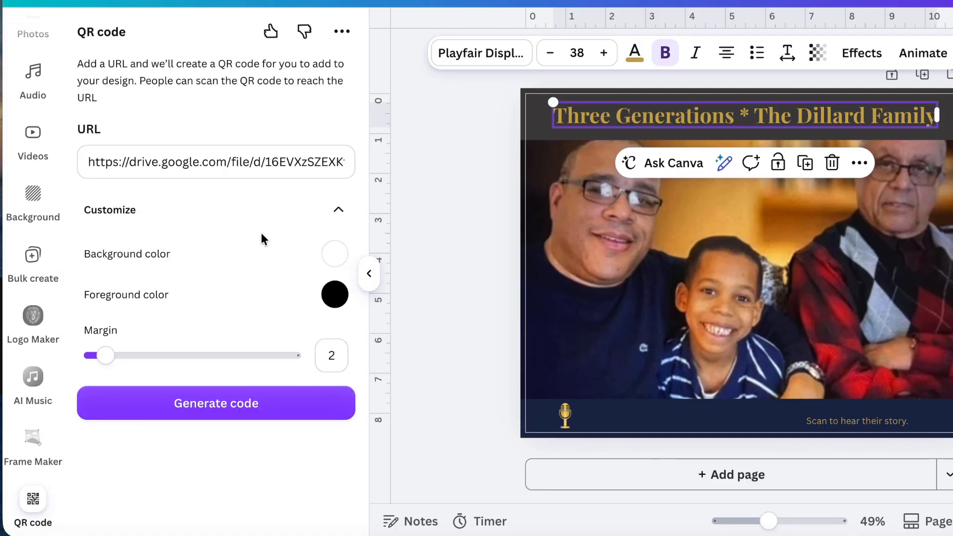
- Set the QR code's foreground color to the copied gold #C9A84C
left_click(335, 295)
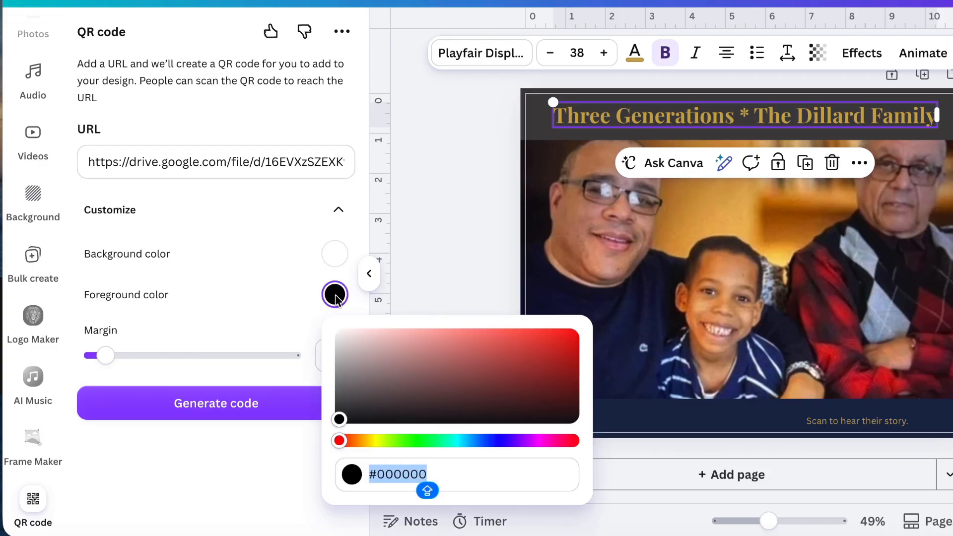
left_click_drag(442, 476, 369, 472)
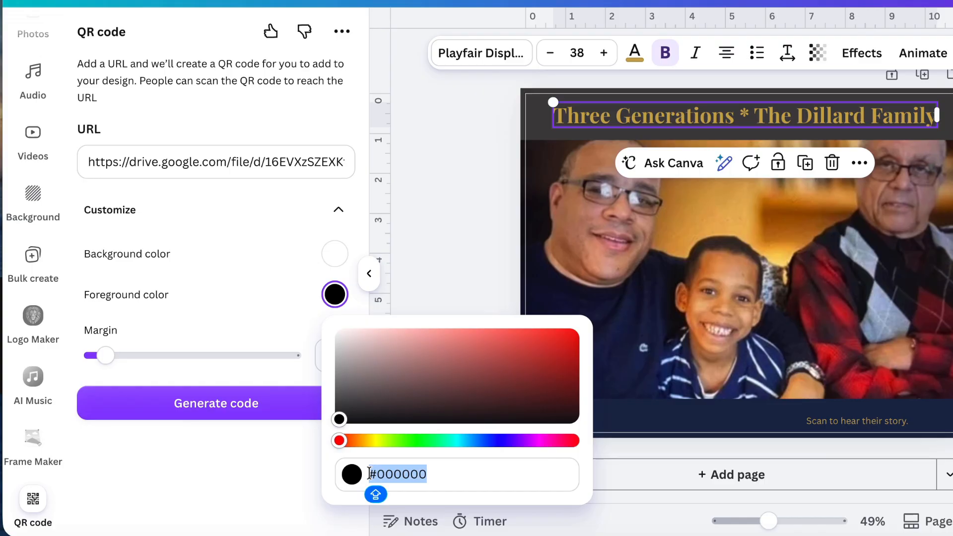
key("ctrl+v")
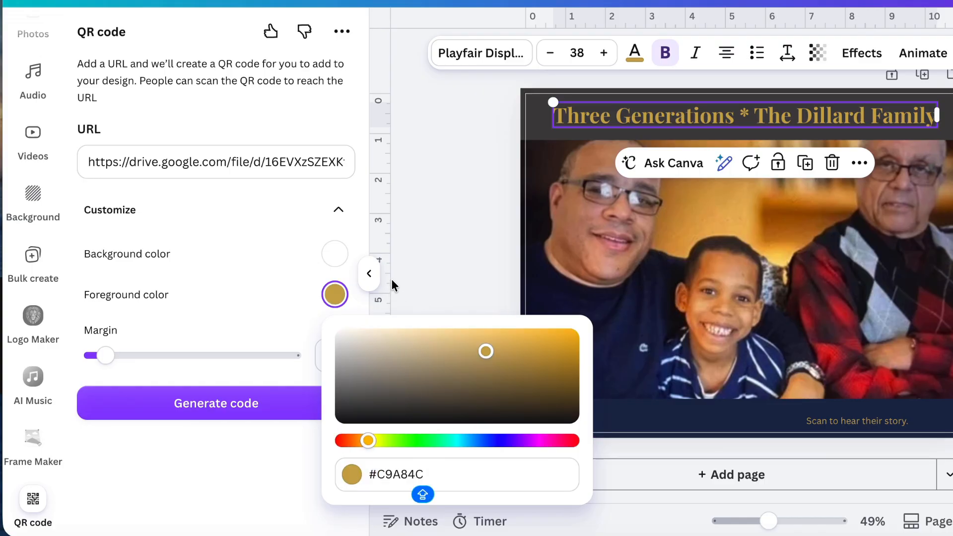
left_click(430, 255)
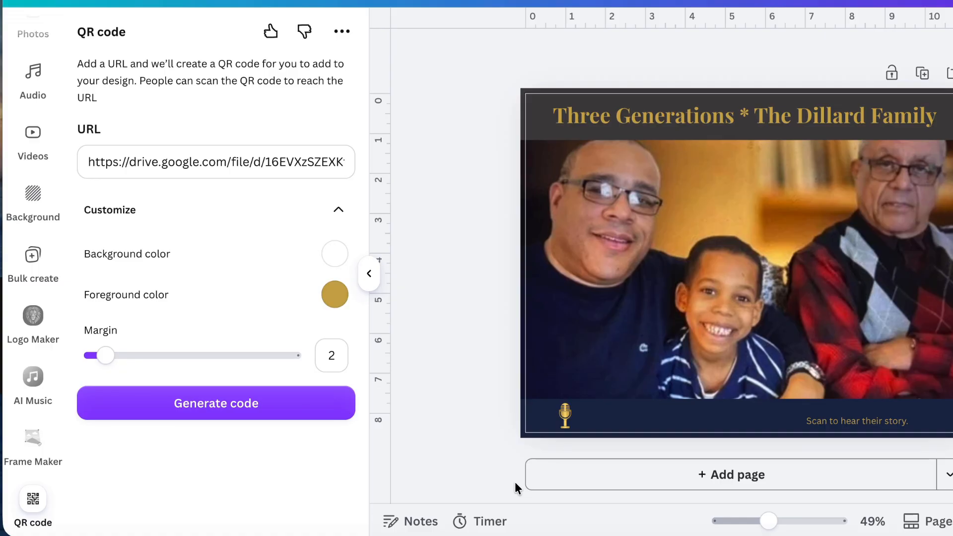
- Copy the navy colour code #1C284A from the footer bar's fill color
left_click(694, 419)
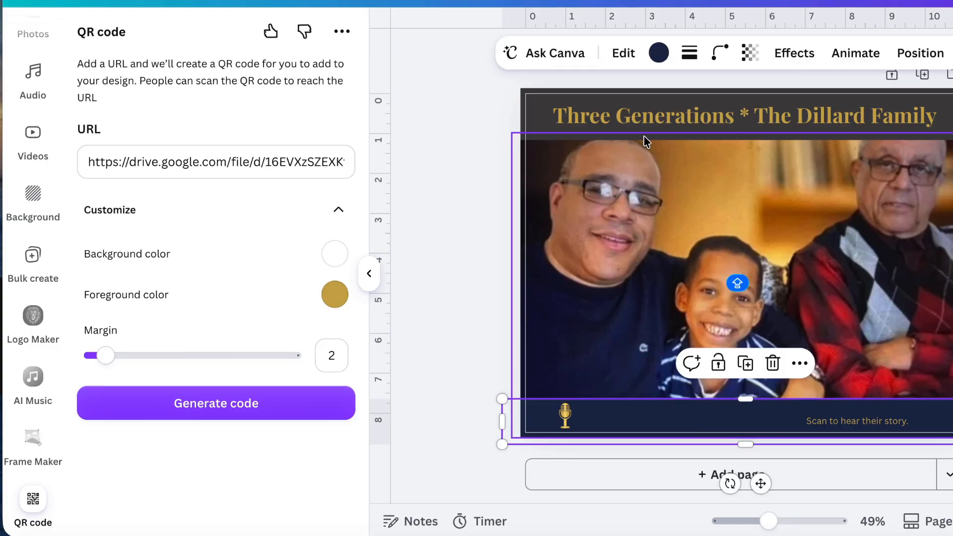
left_click(664, 57)
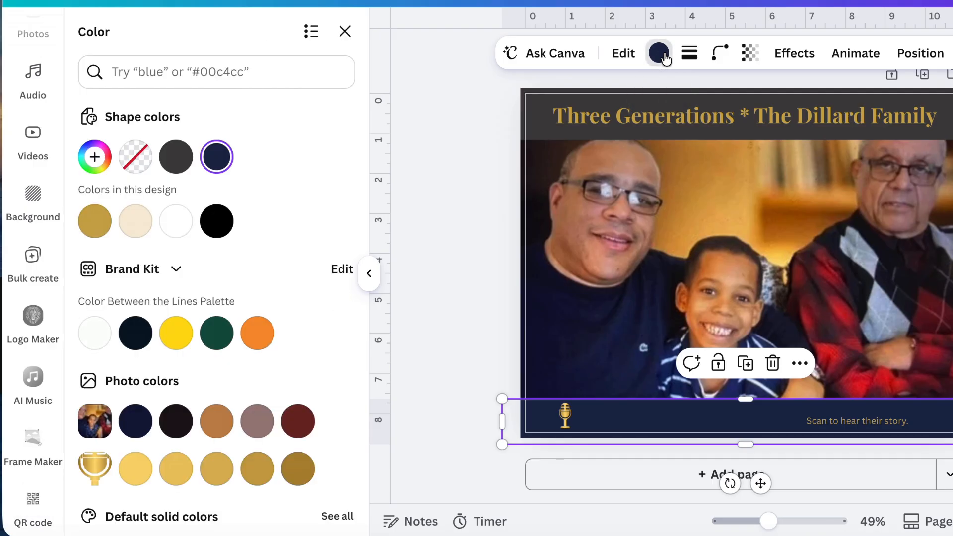
left_click(217, 158)
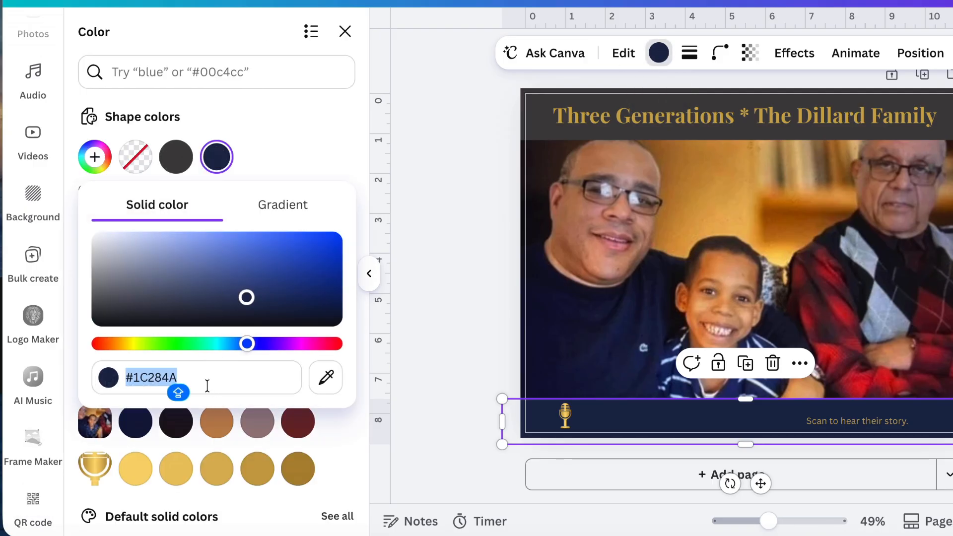
left_click(205, 385)
left_click_drag(206, 385, 104, 378)
key("ctrl+c")
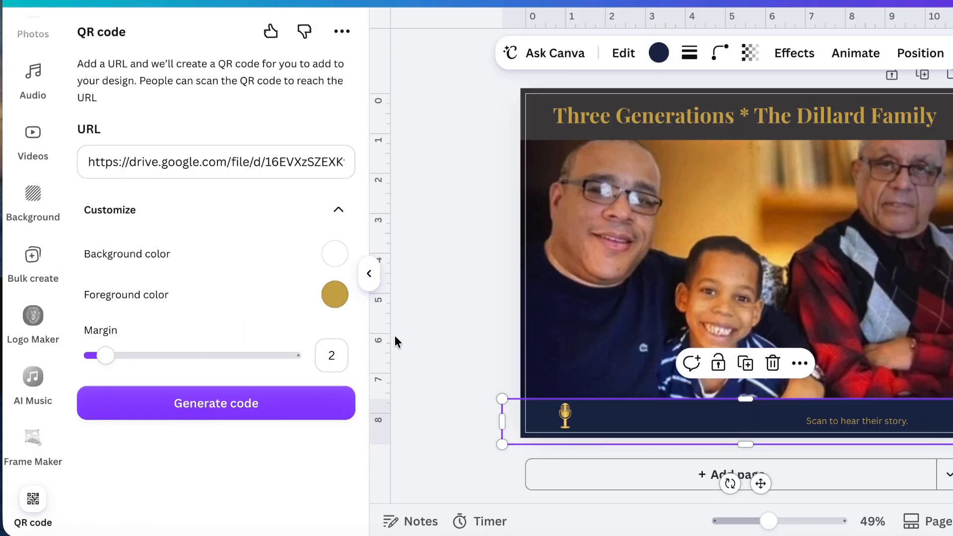
- Set the QR code's background color to the copied navy #1C284A
left_click(343, 257)
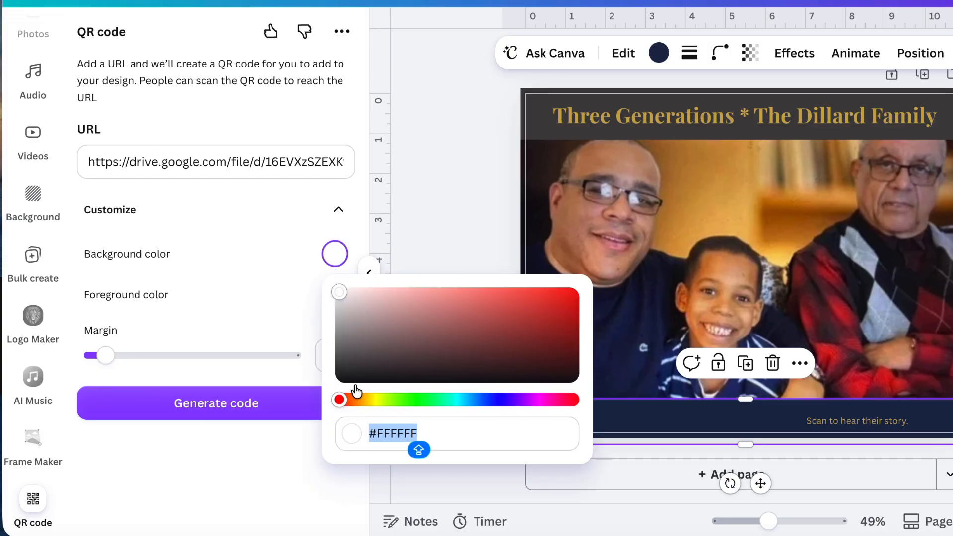
left_click(433, 444)
left_click(359, 436, "shift")
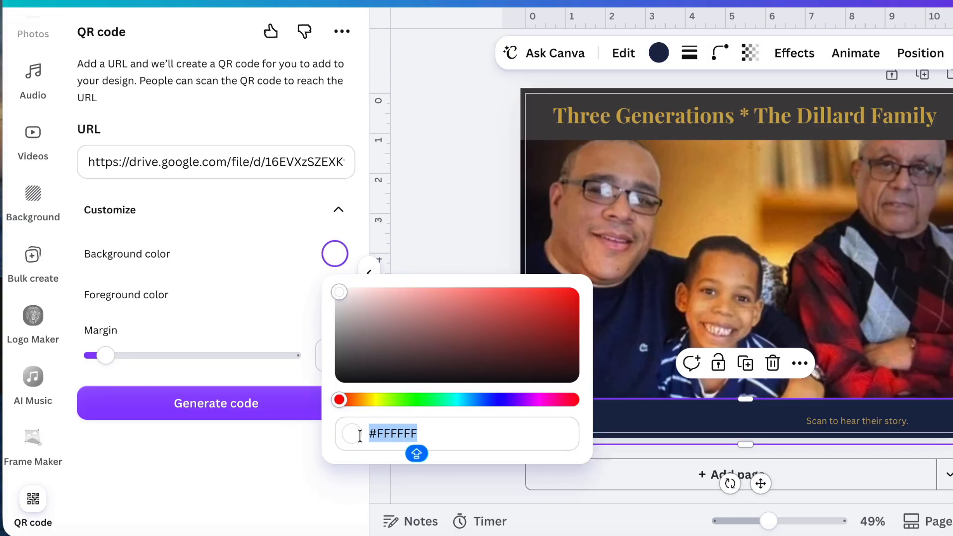
key("ctrl+v")
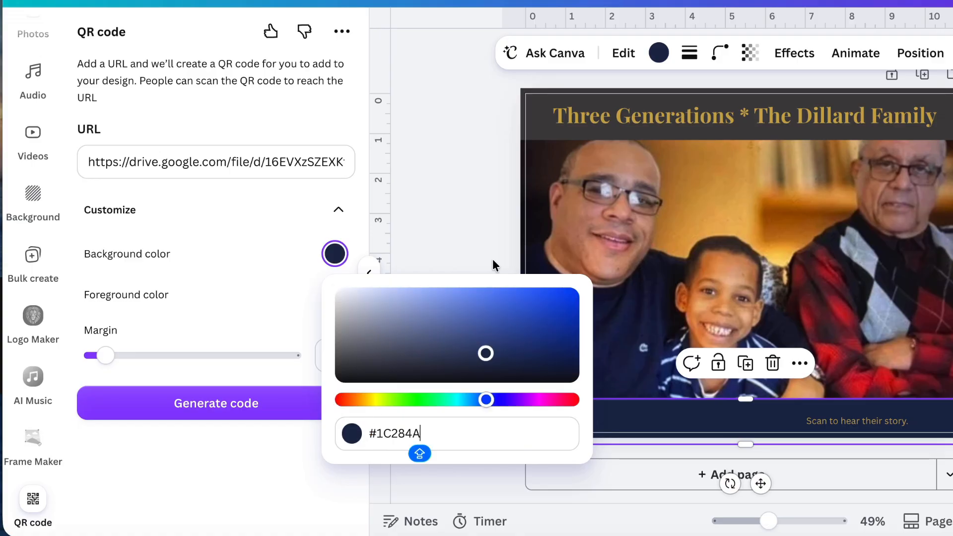
left_click(470, 253)
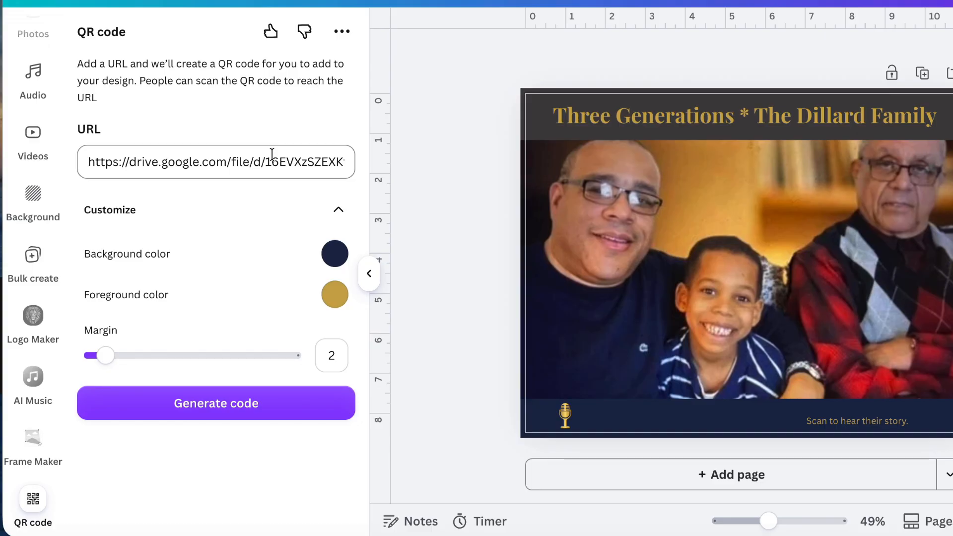
- Generate the QR code with the chosen colours and shrink it to about 0.7 in wide
left_click(275, 416)
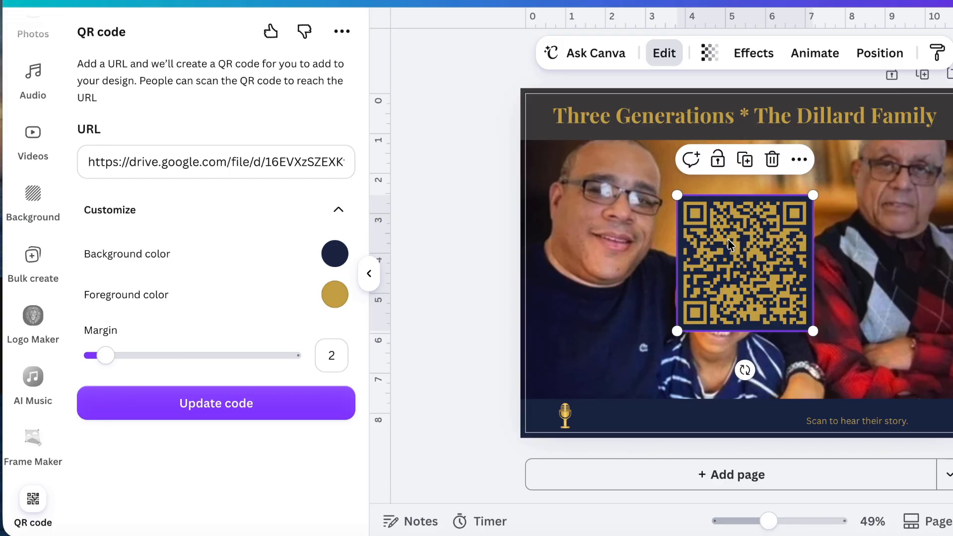
left_click_drag(676, 190, 780, 301)
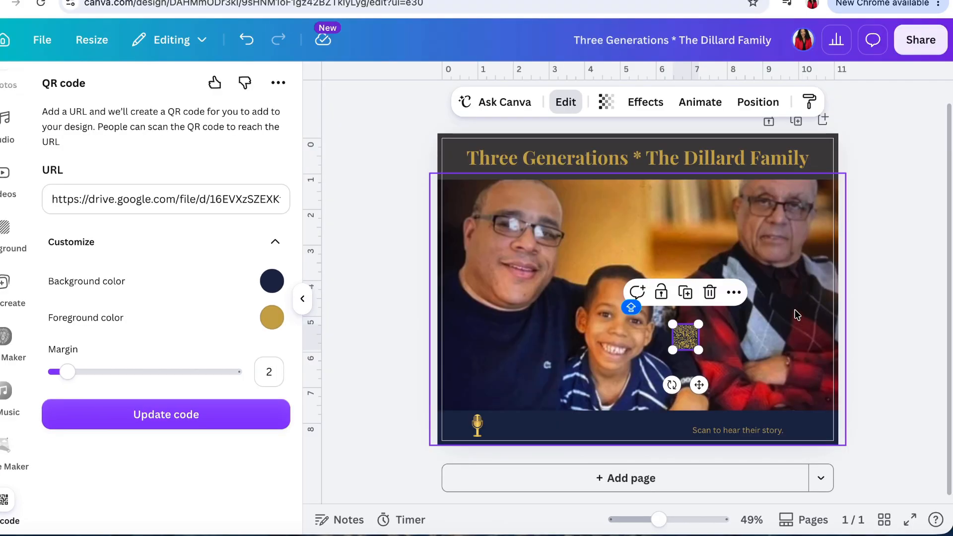
- Place the QR code in the navy footer just after "Scan to hear their story.", reduce it slightly and deselect it
scroll(794, 311, "up", 5)
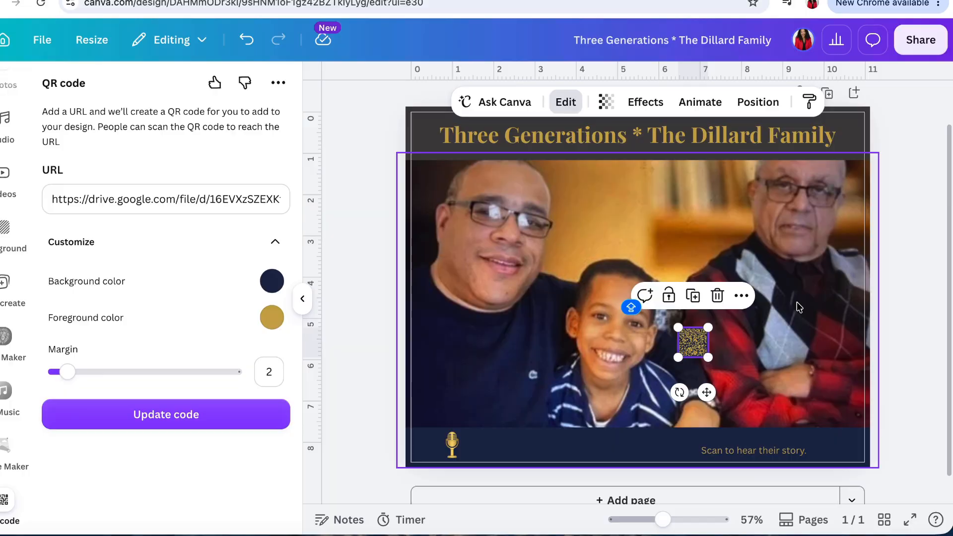
scroll(796, 302, "down", 2)
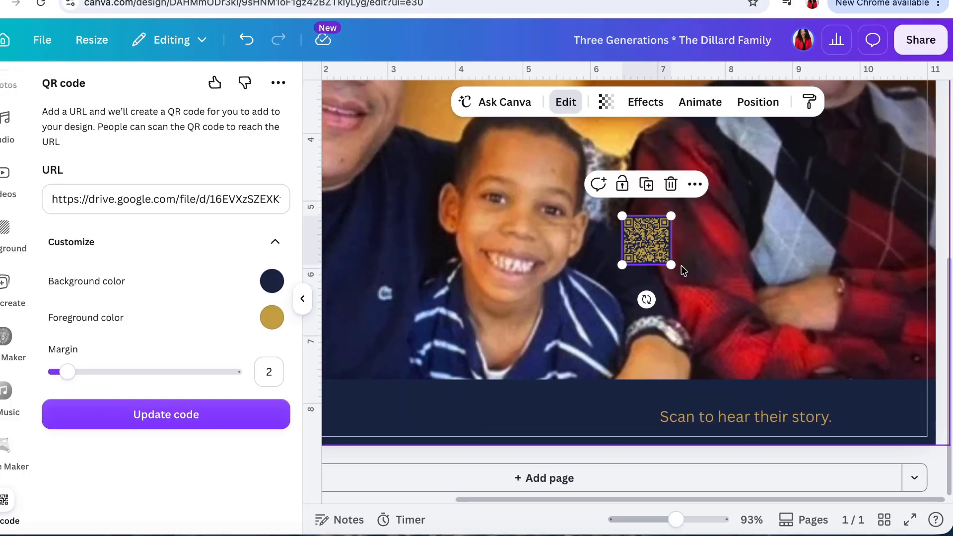
left_click_drag(664, 246, 886, 407)
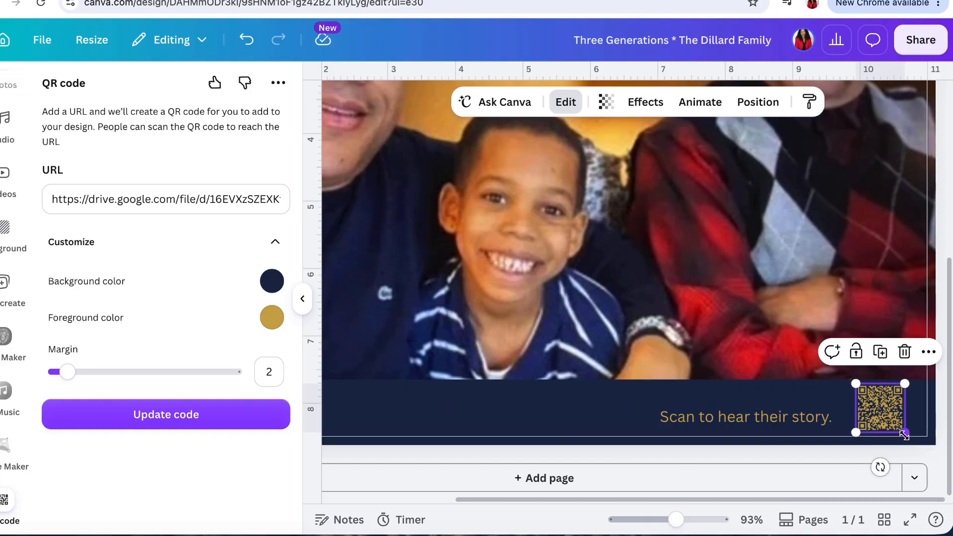
left_click_drag(904, 431, 876, 420)
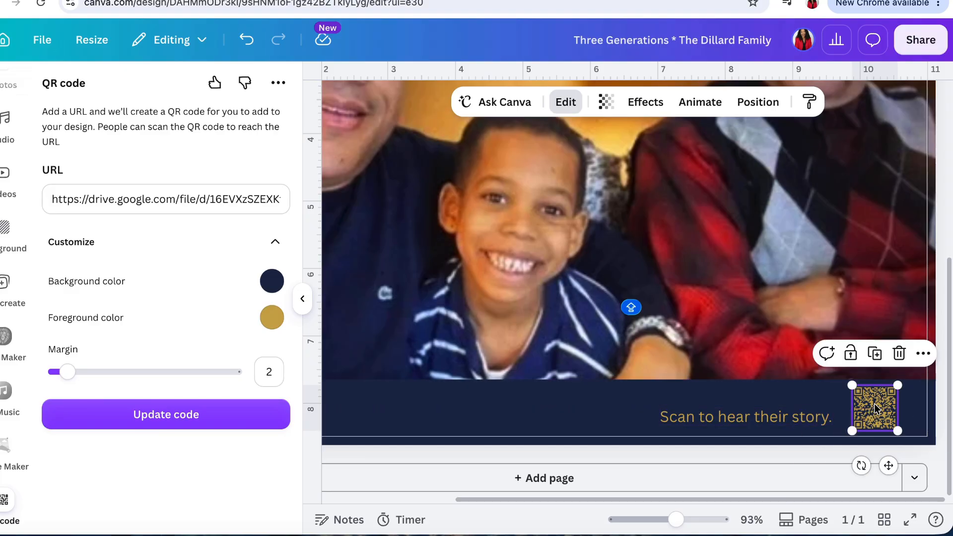
left_click_drag(876, 402, 878, 401)
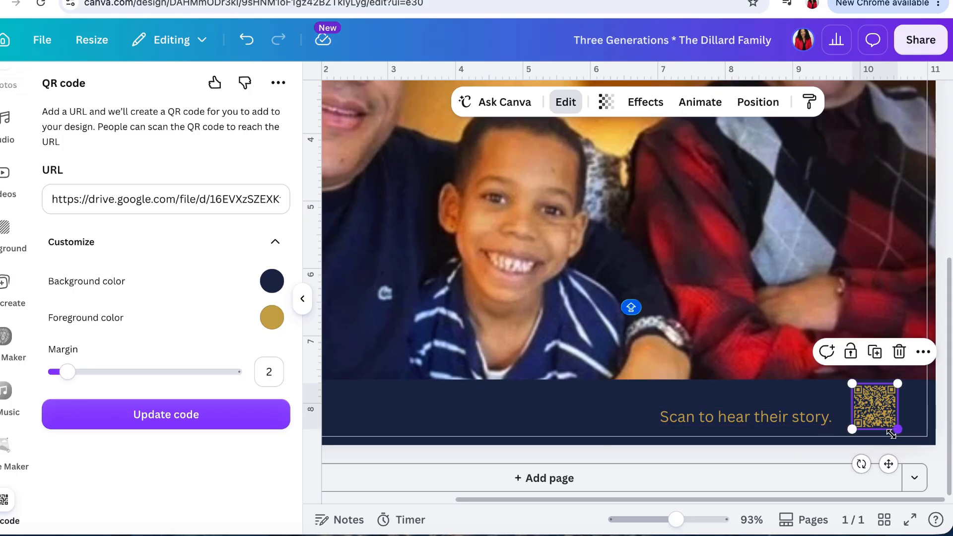
left_click(927, 452)
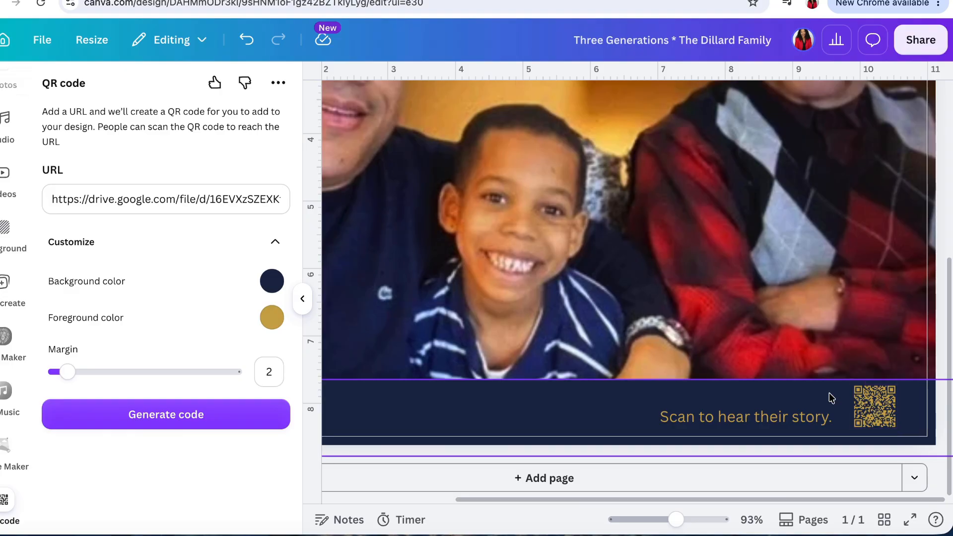
scroll(831, 398, "down", 6)
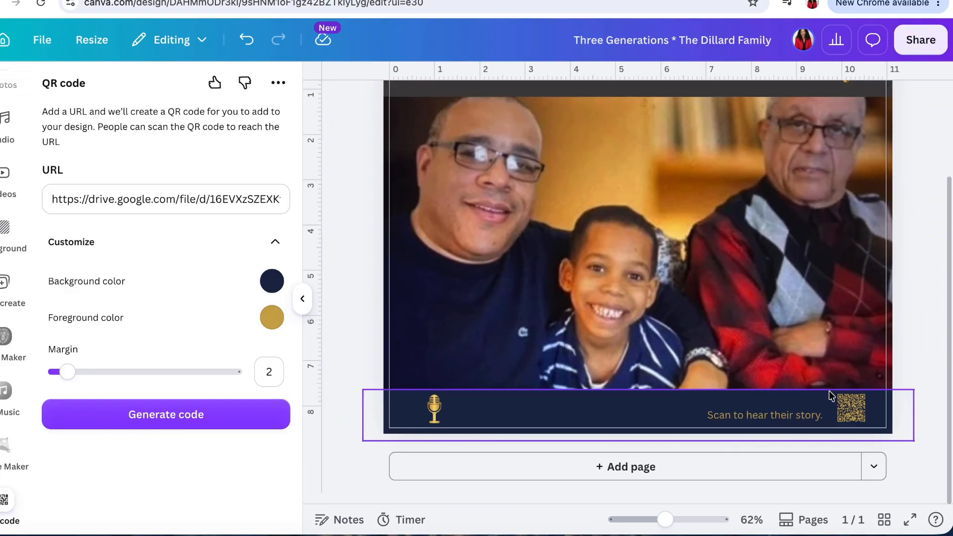
scroll(829, 395, "down", 1)
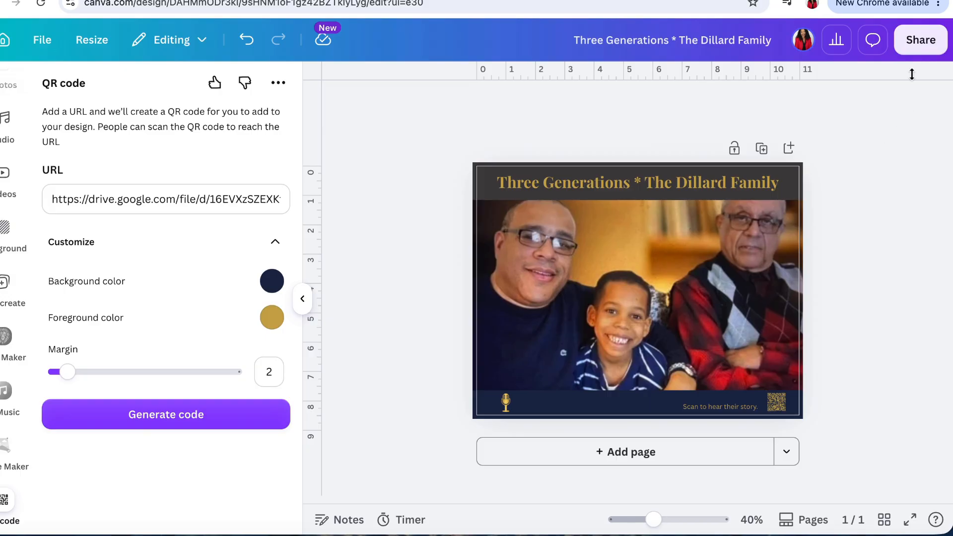
- Configure a JPG download with quality 94 and size 1.5, and close the download settings without exporting
left_click(915, 44)
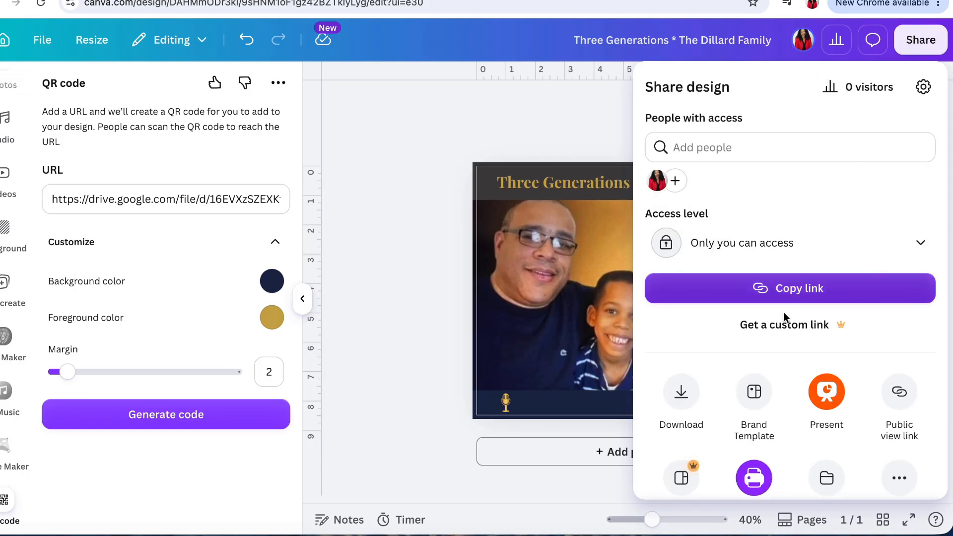
left_click(684, 392)
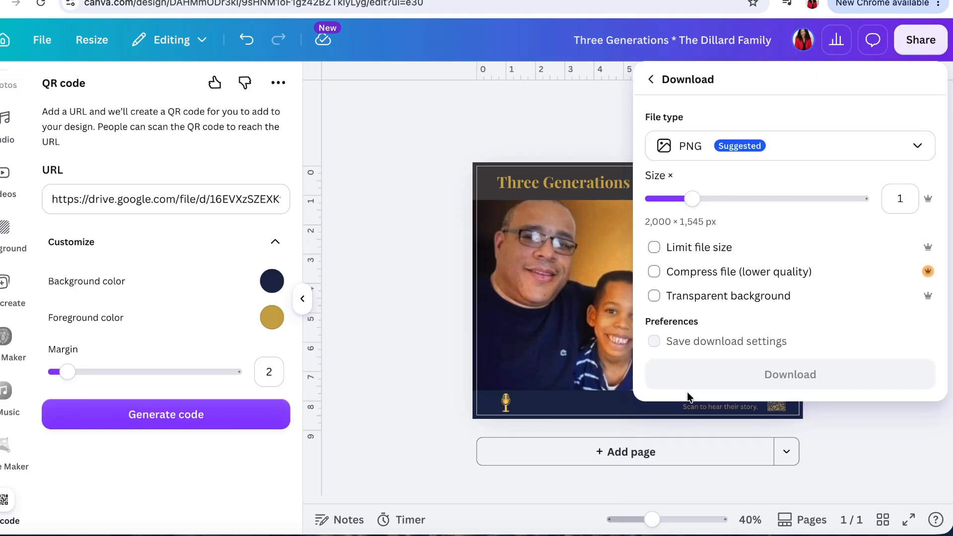
left_click(787, 151)
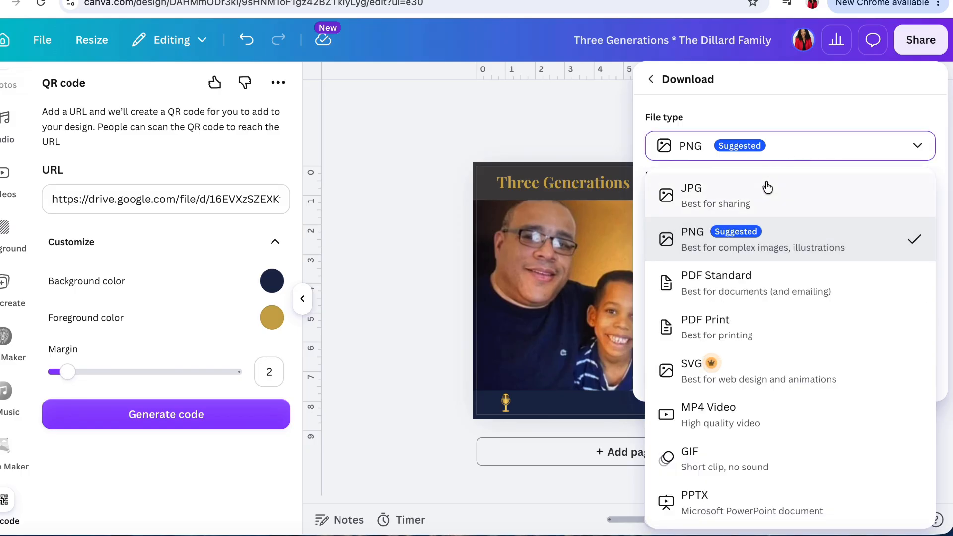
left_click(767, 187)
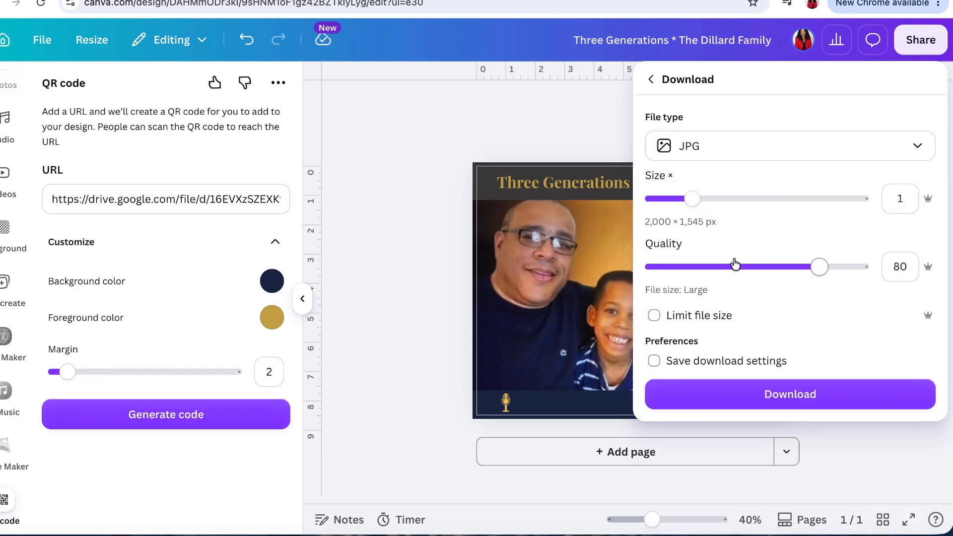
left_click_drag(819, 266, 849, 271)
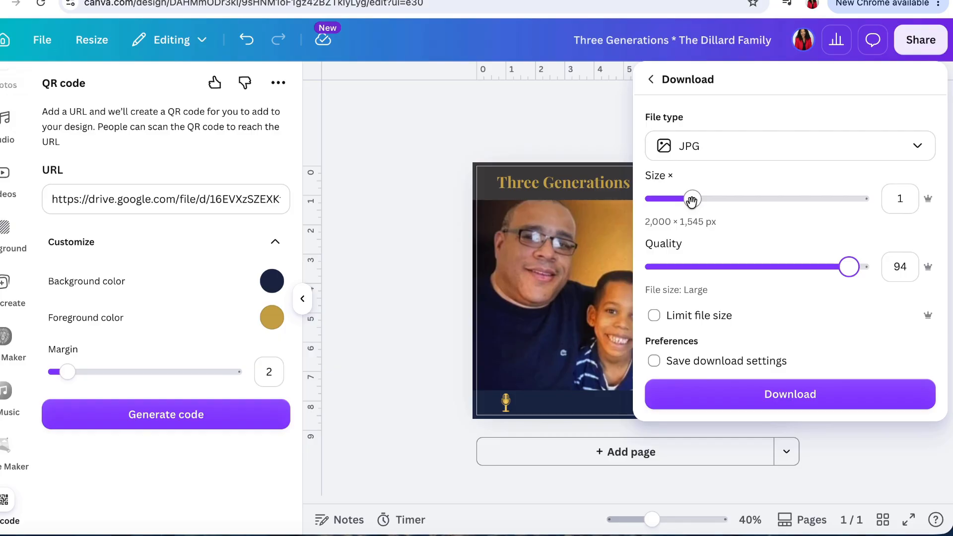
left_click_drag(692, 200, 735, 209)
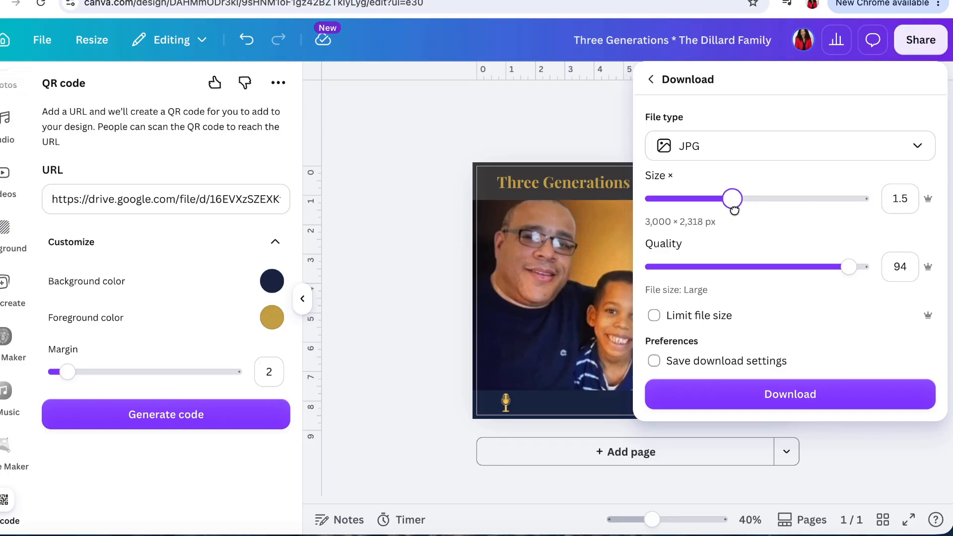
left_click_drag(734, 209, 734, 207)
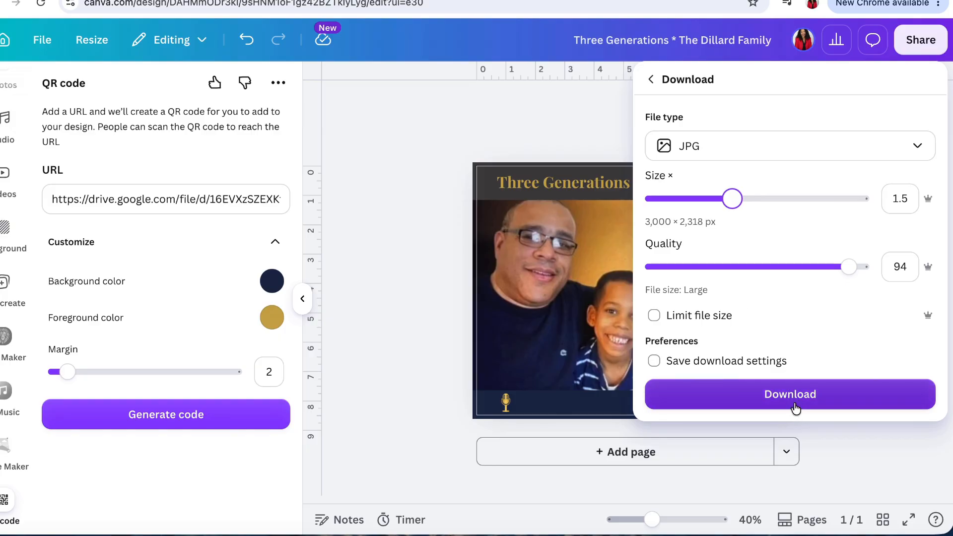
left_click(407, 284)
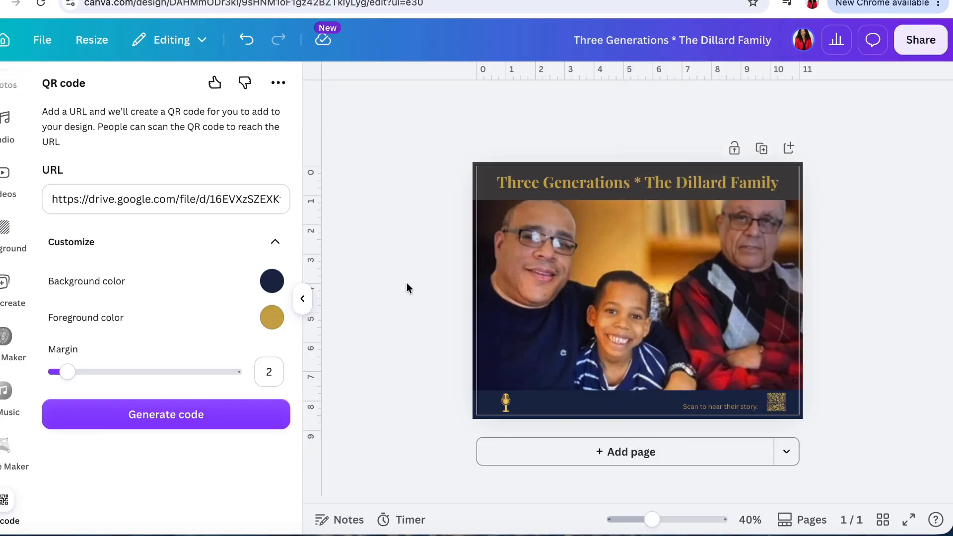